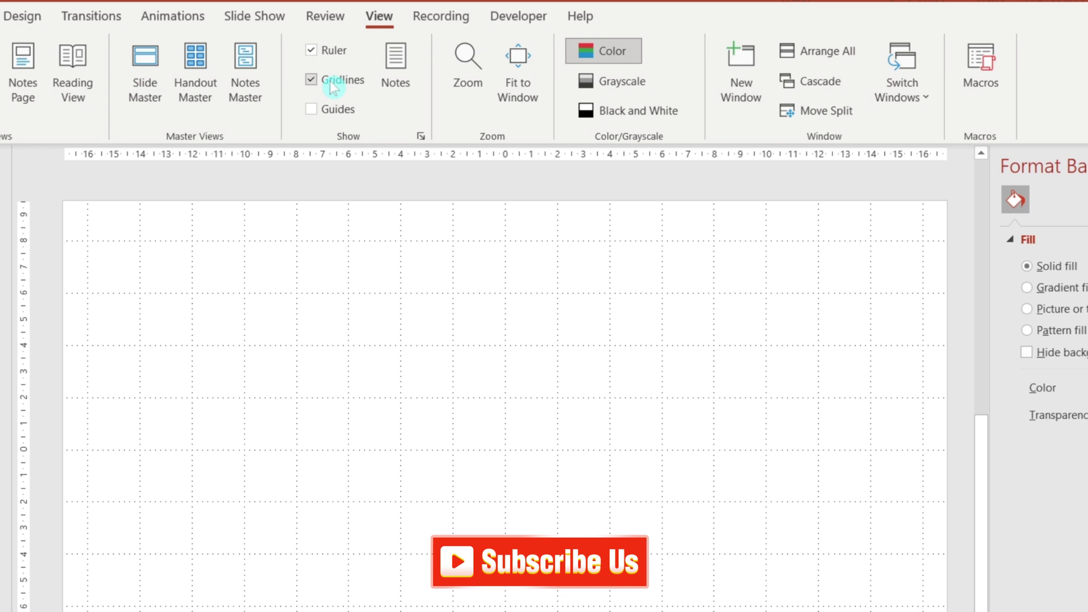
Show the drawing guides and copy the vertical guide to about 11 left and 11 right of centre.
click(311, 109)
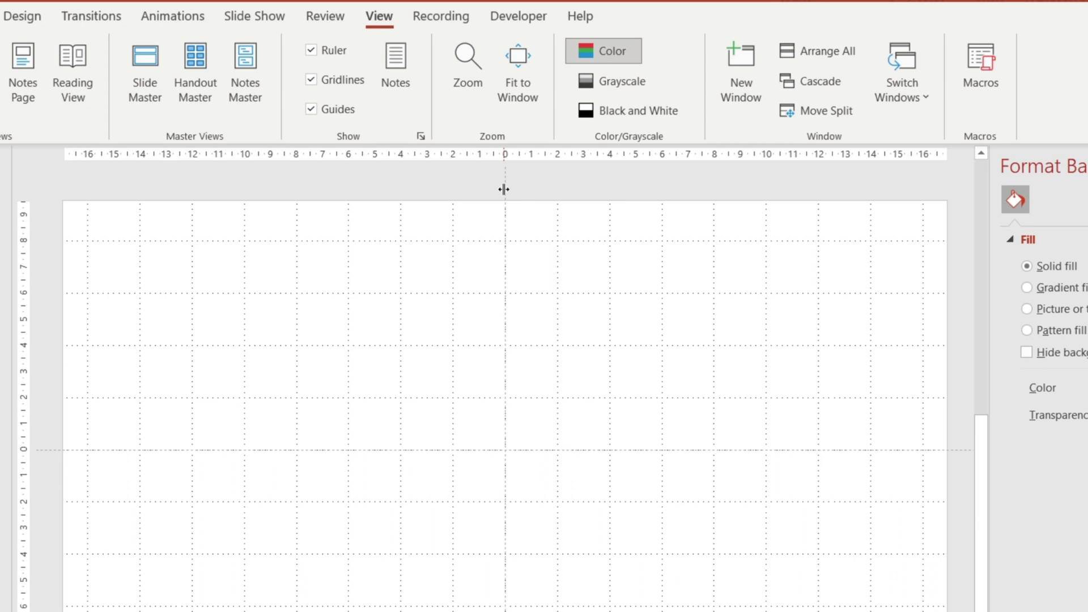
mouse_move(504, 189)
mouse_down()
mouse_move(275, 216)
mouse_move(218, 212)
mouse_up()
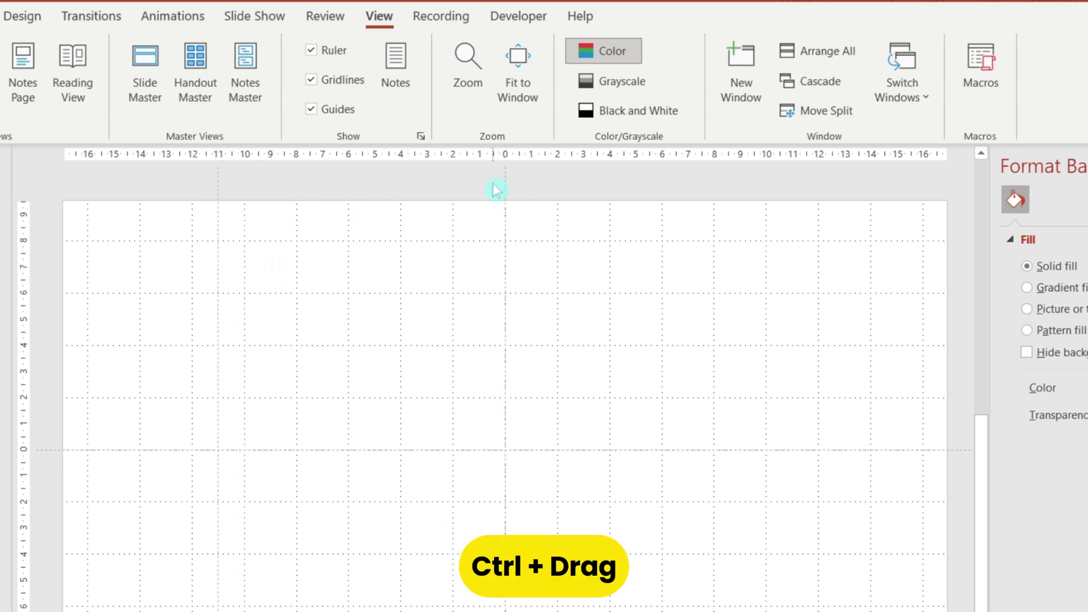
mouse_move(498, 188)
mouse_down()
mouse_move(808, 247)
mouse_move(792, 256)
mouse_up()
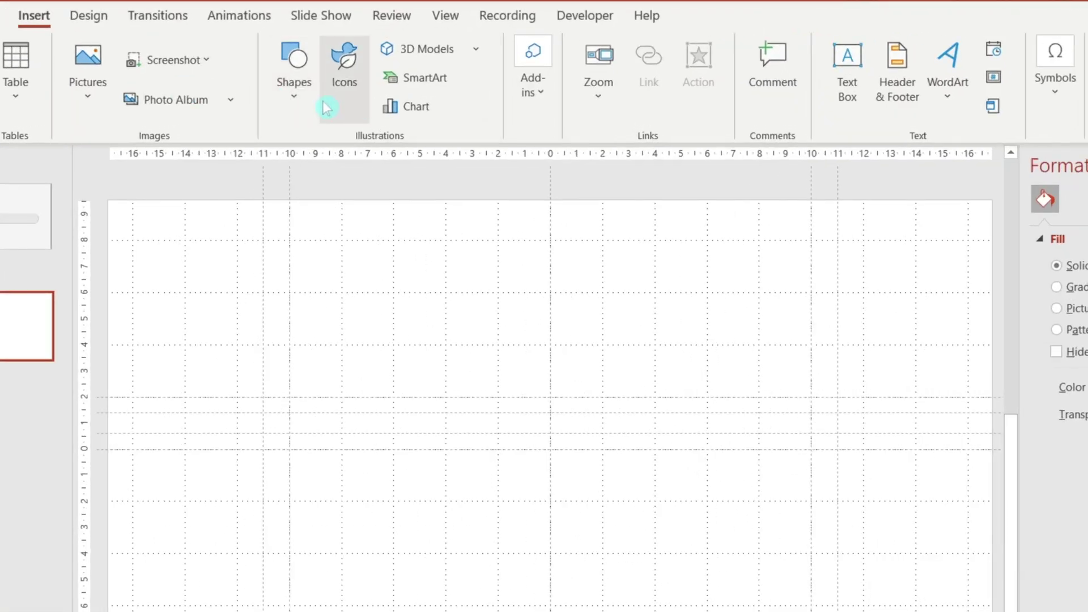
Draw a long rounded-rectangle bar between the guides and round its ends fully into a pill.
click(304, 104)
click(380, 166)
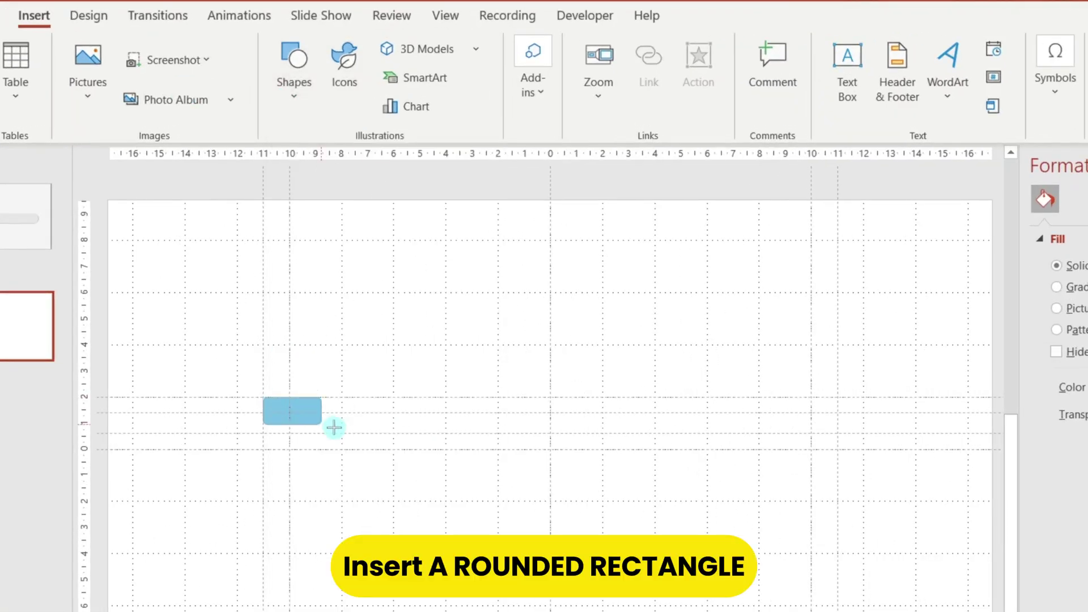
drag(263, 397, 839, 450)
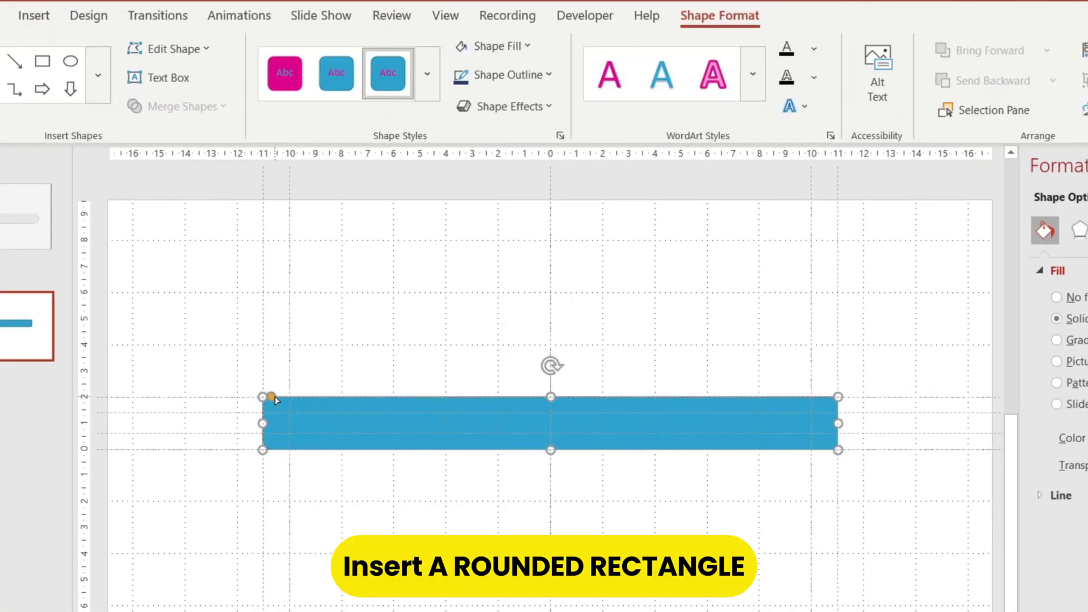
drag(271, 398, 532, 404)
ctrl+scroll(776, 301, down, 1)
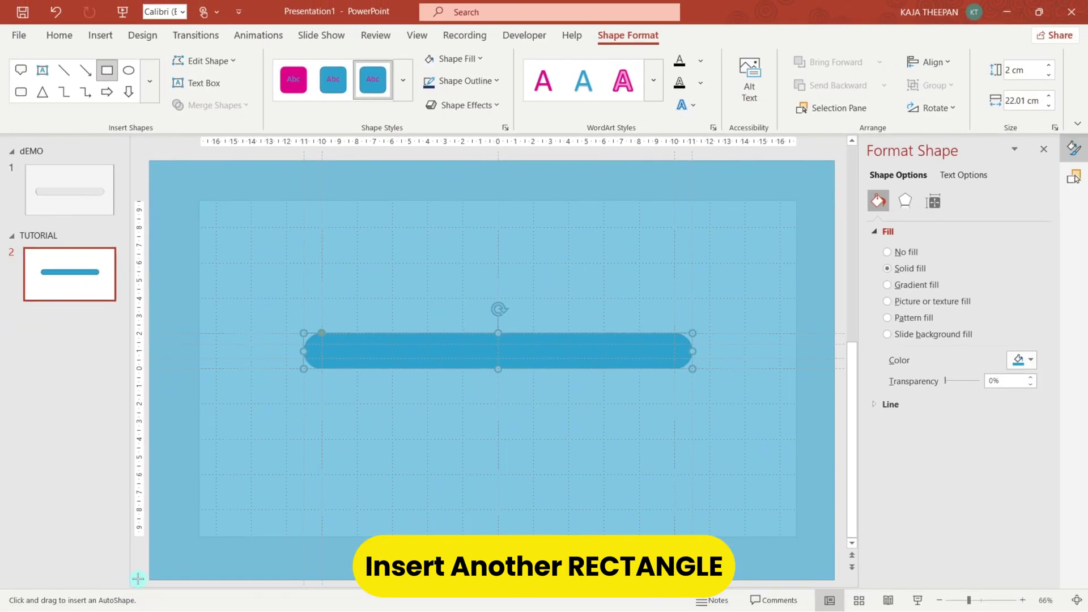
Draw a full-slide rectangle, select it with the pill bar and Fragment the two shapes.
drag(979, 223, 804, 340)
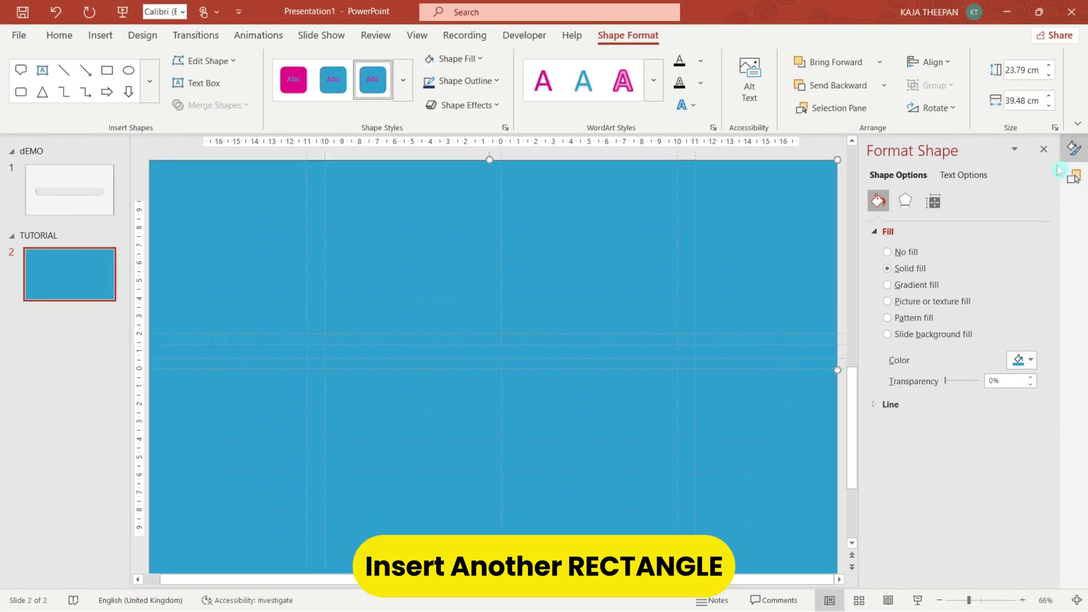
click(827, 107)
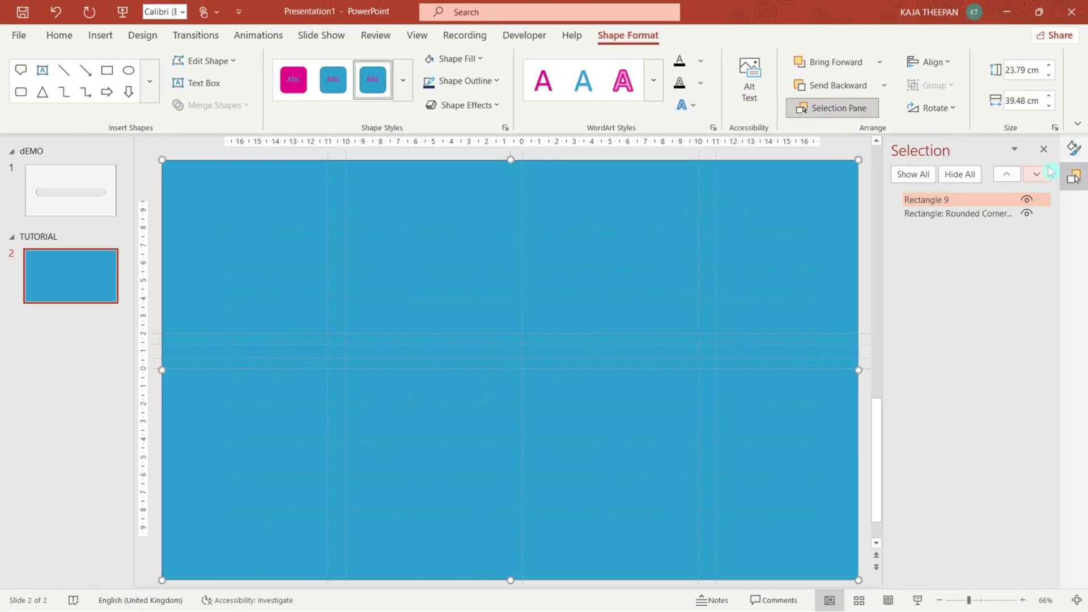
ctrl+click(943, 214)
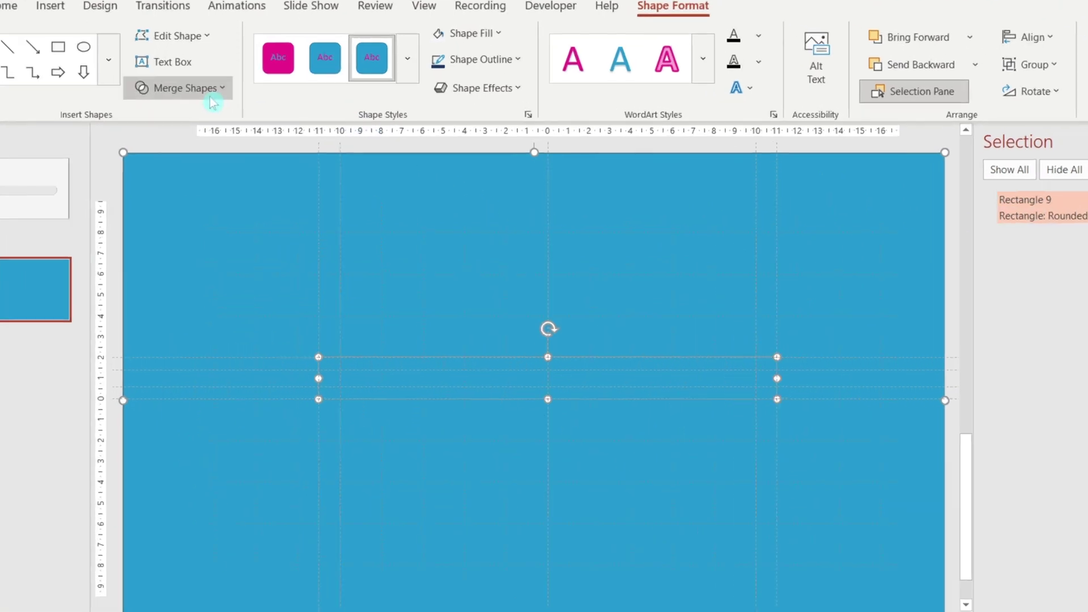
click(211, 105)
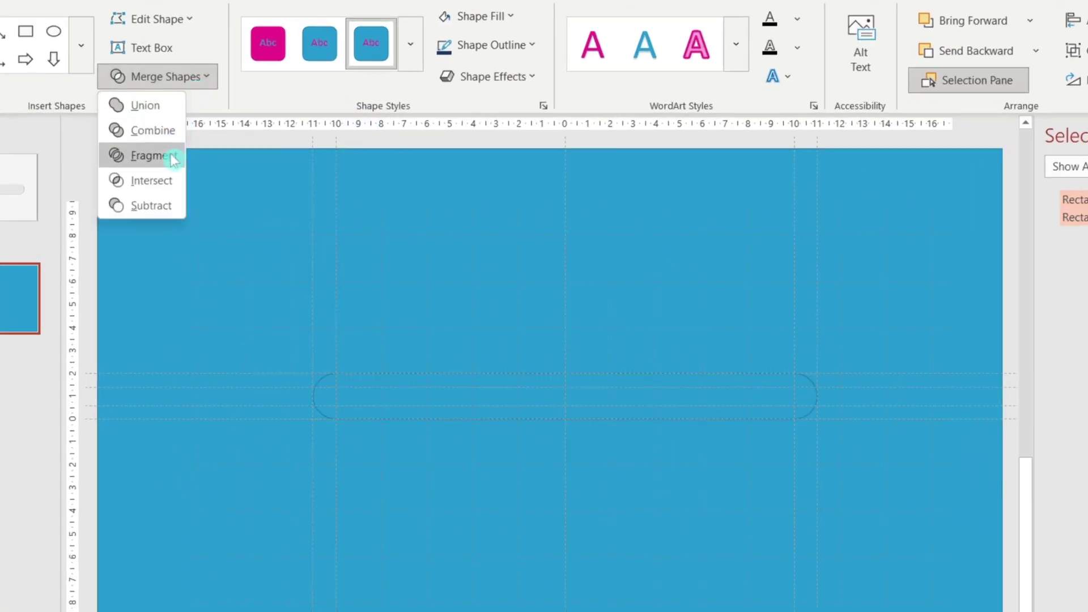
click(151, 156)
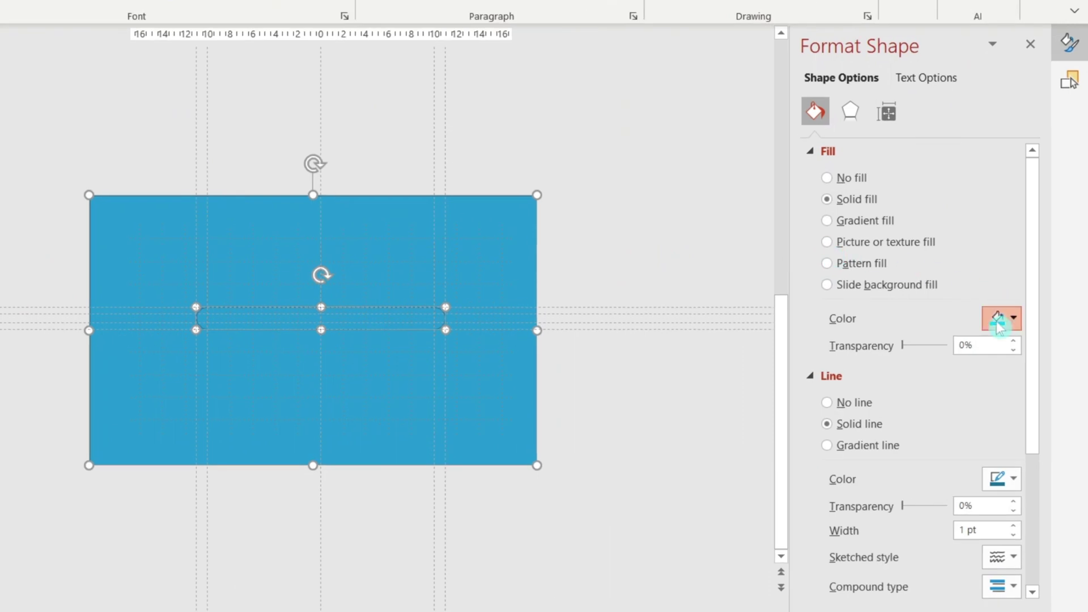
Give the fragmented shapes no fill and no outline, then select the thin pill shape alone.
click(1002, 318)
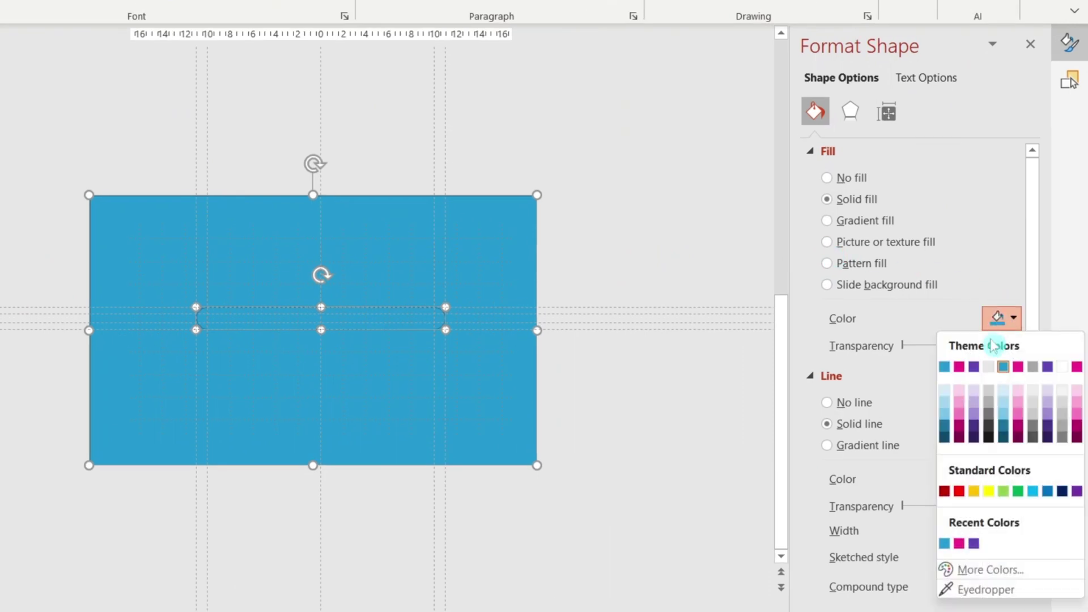
click(991, 367)
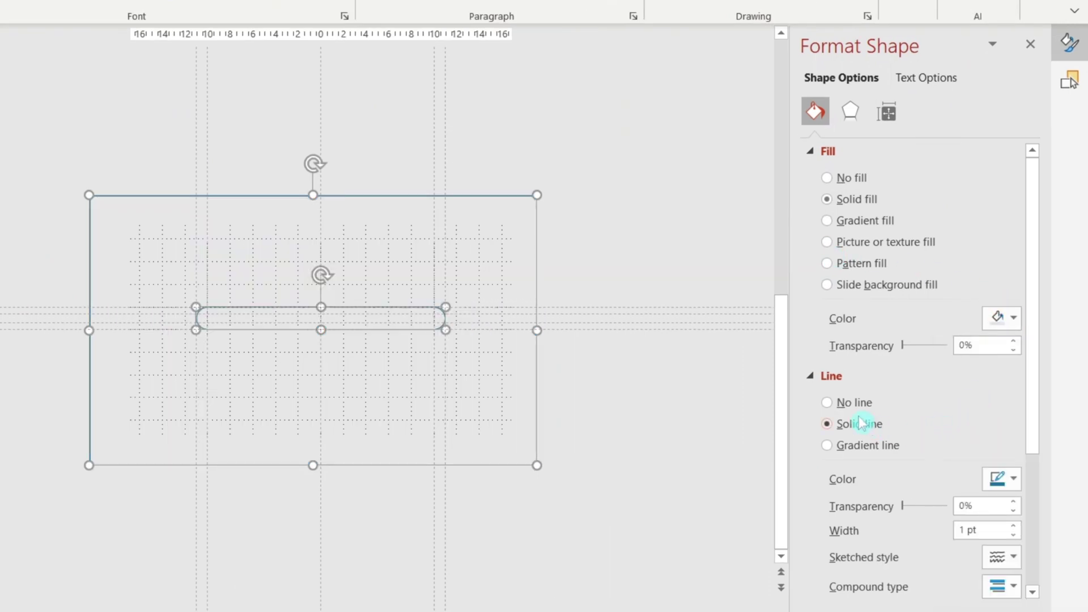
click(854, 404)
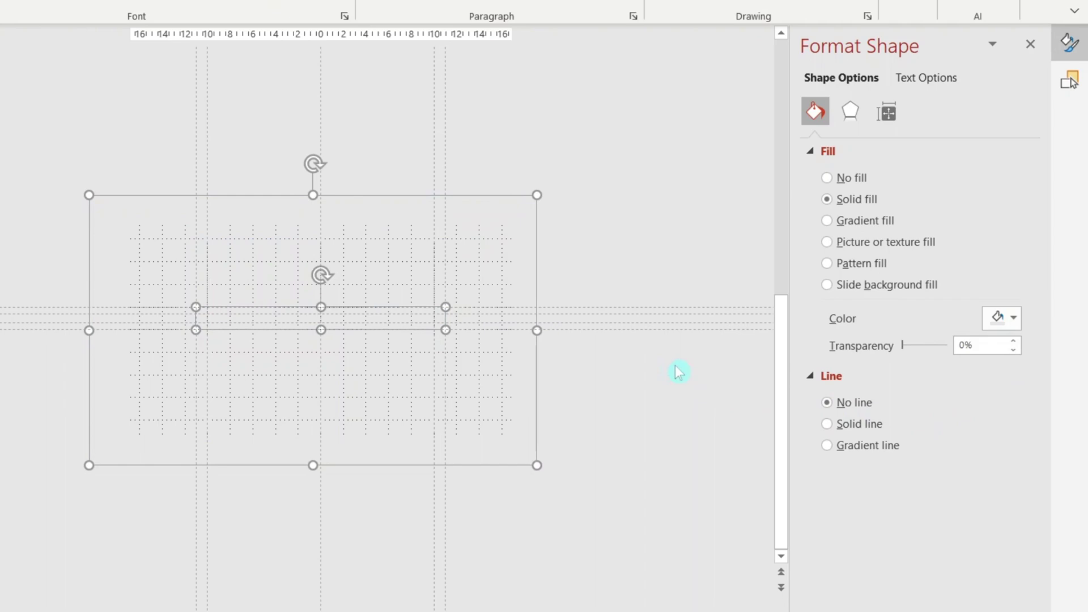
click(589, 257)
click(356, 319)
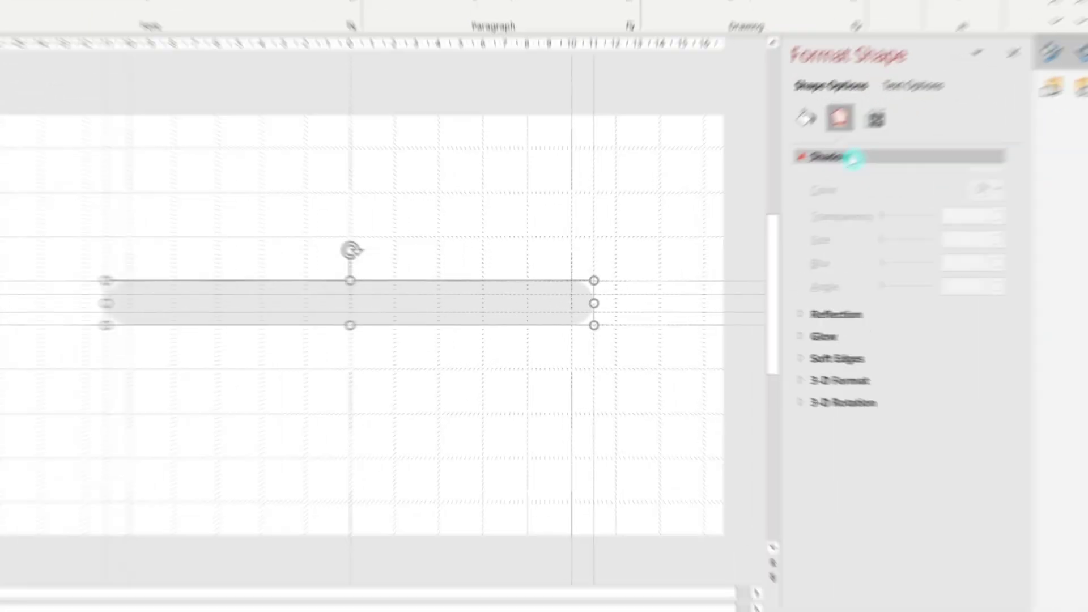
Apply an outer bottom shadow to the pill with 60% transparency and 7 pt blur.
click(1002, 177)
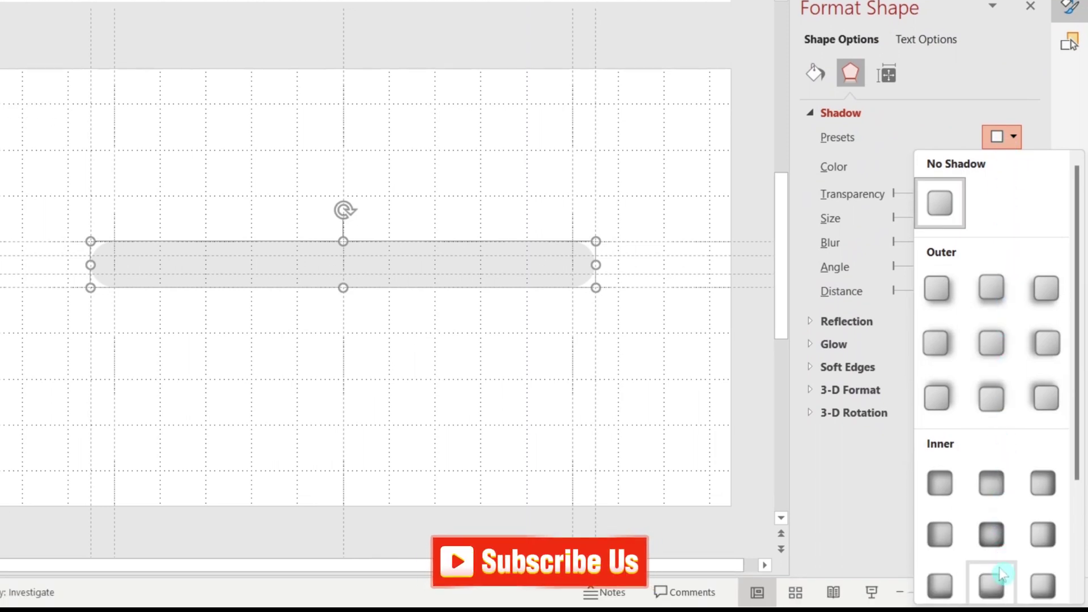
click(991, 288)
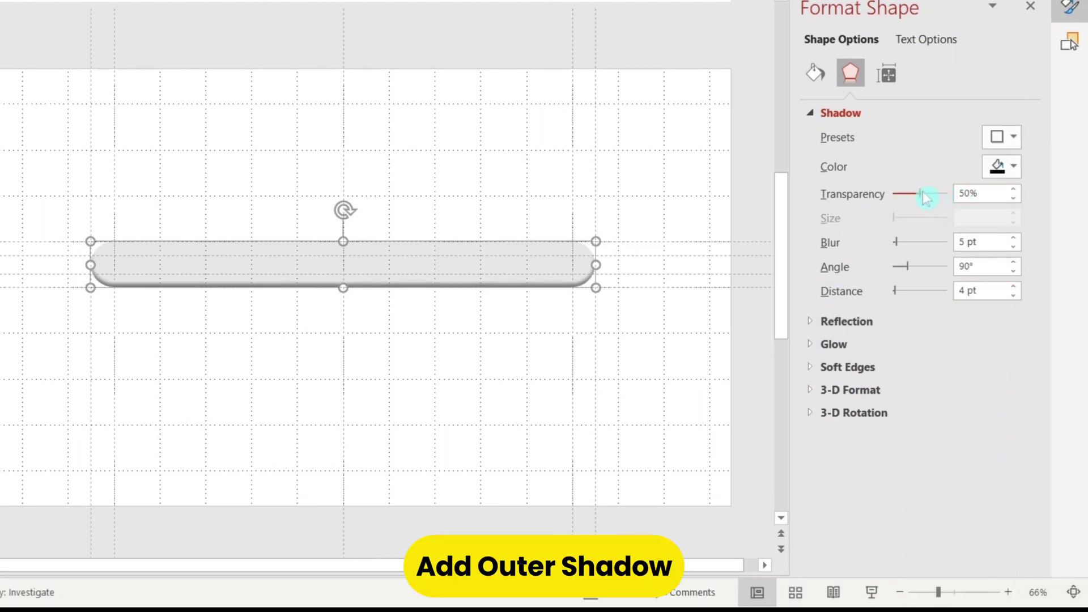
drag(927, 197, 933, 204)
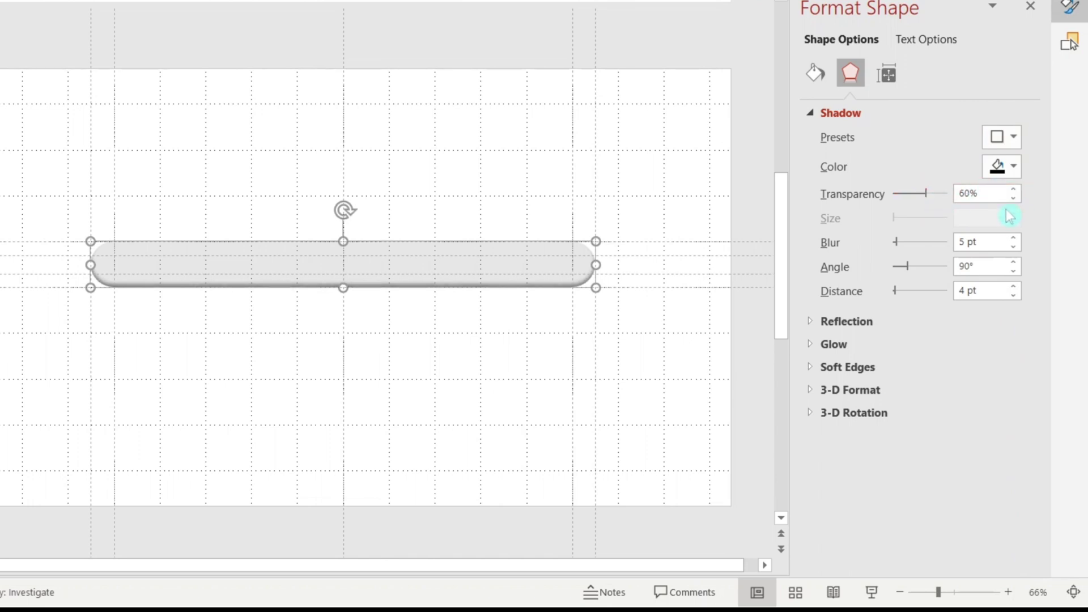
click(1016, 239)
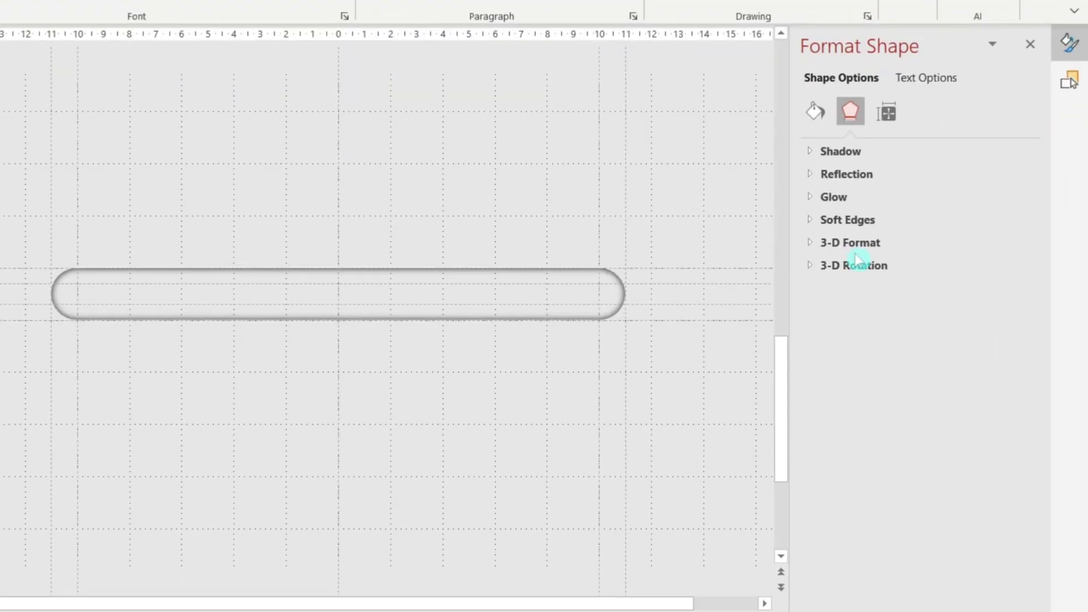
Give the pill the first top bevel preset, 6 pt wide and 6 pt high, in 3-D Format.
click(863, 243)
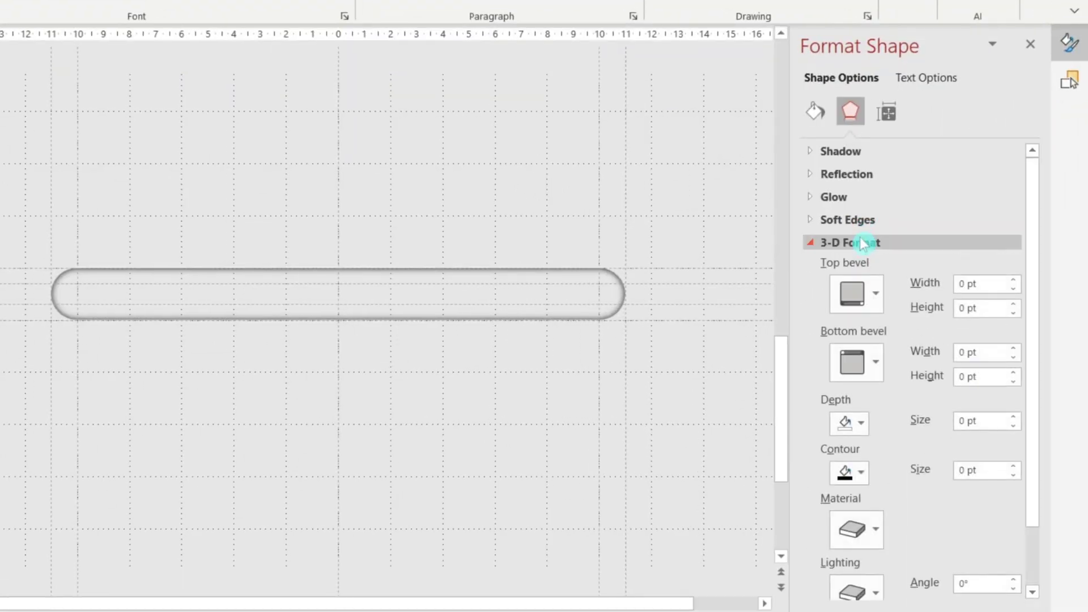
click(865, 293)
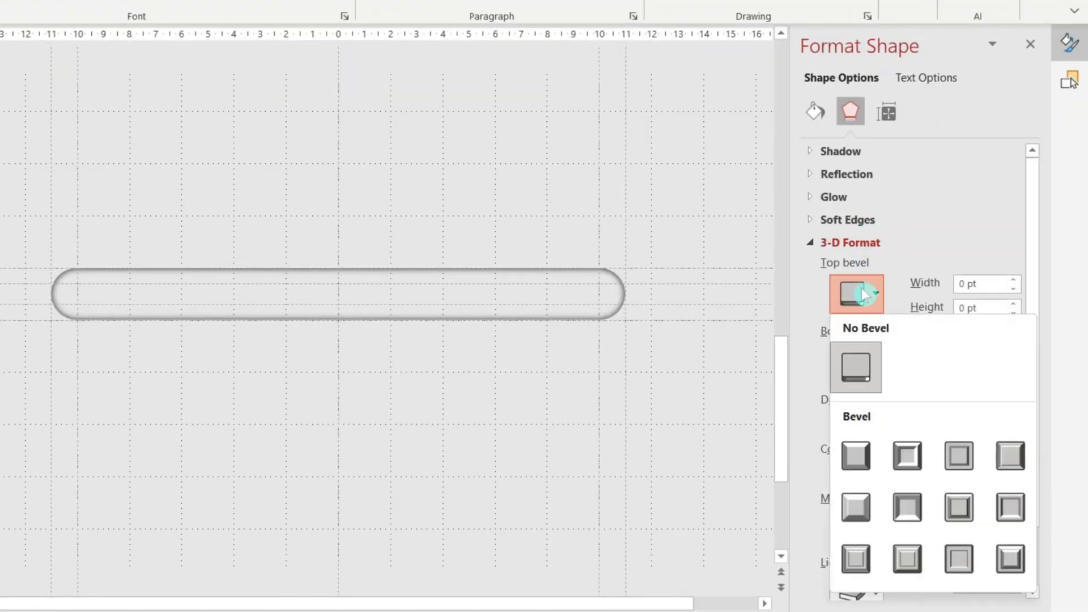
click(856, 455)
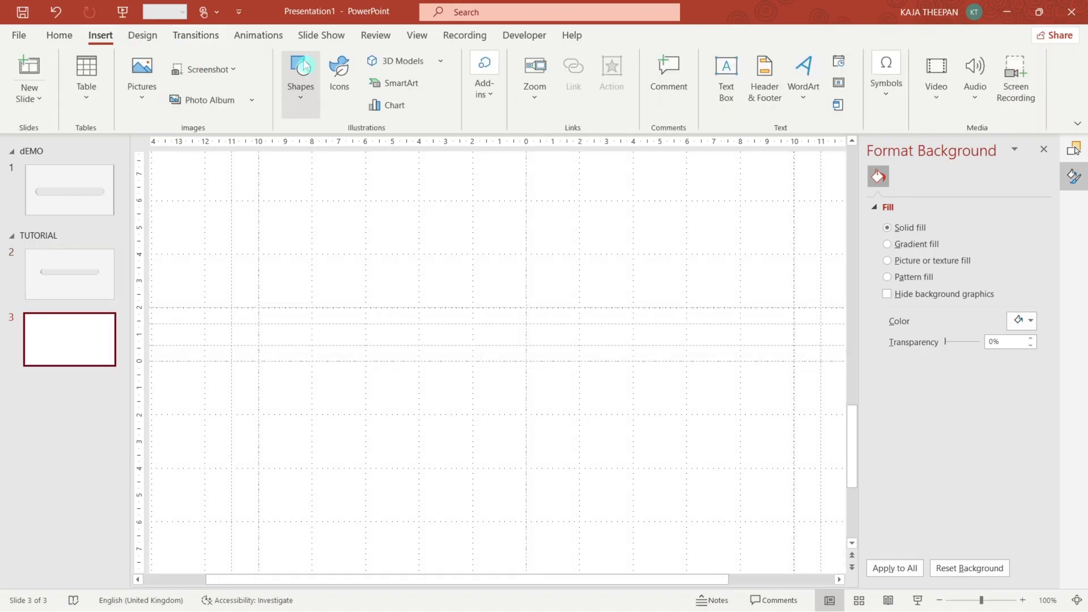
Draw a long thin rounded-rectangle bar across slide 3 and round its ends fully.
click(301, 76)
click(361, 150)
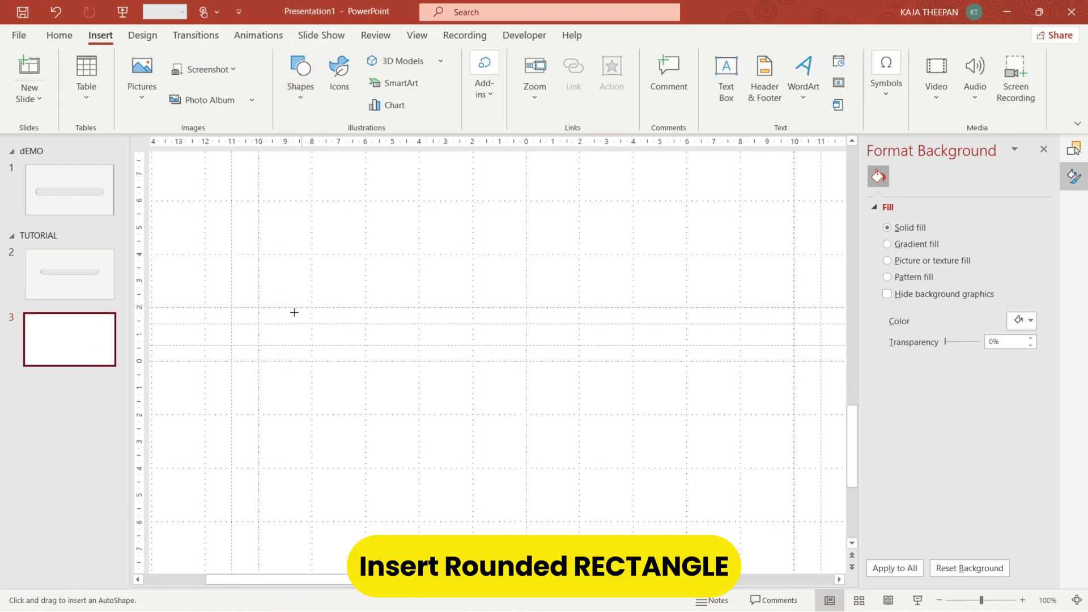
drag(256, 327, 793, 345)
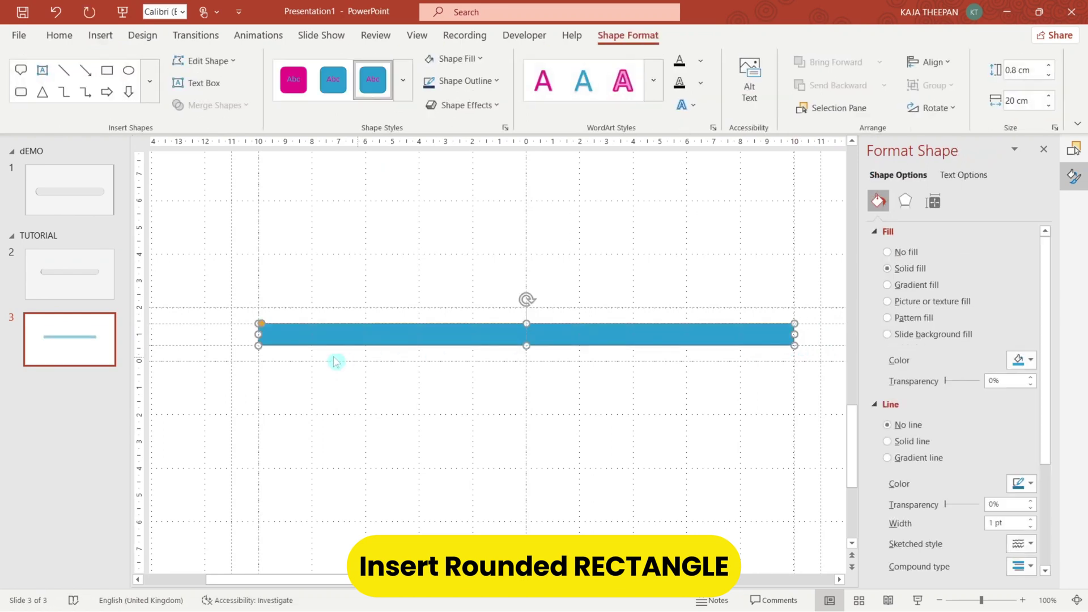
drag(260, 324, 330, 327)
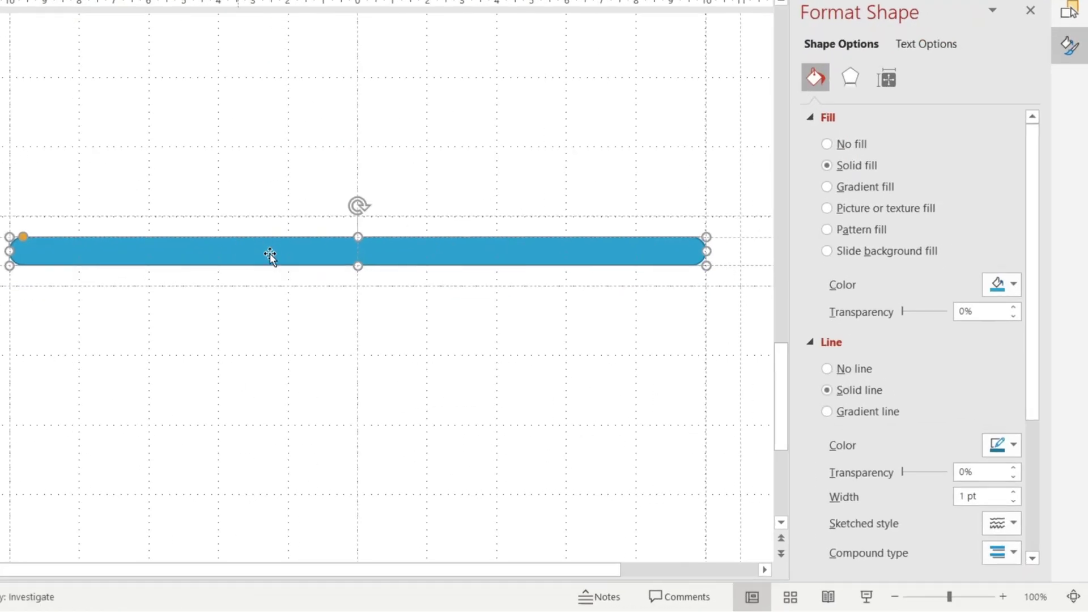
Remove the bar's outline, give it a gradient fill with a blue stop and linear left-to-right direction.
click(914, 441)
click(859, 370)
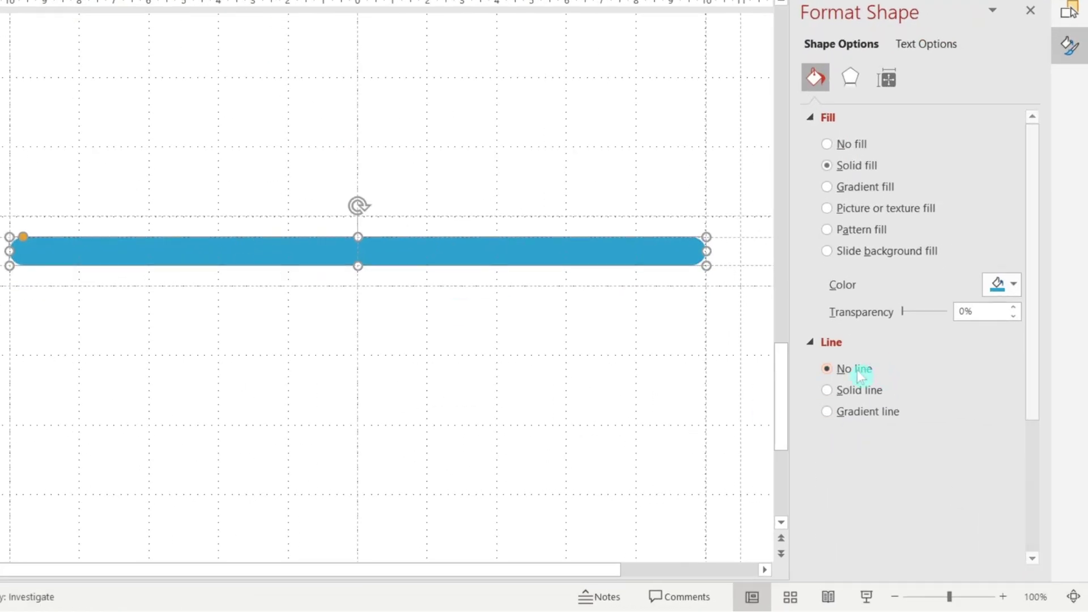
click(875, 191)
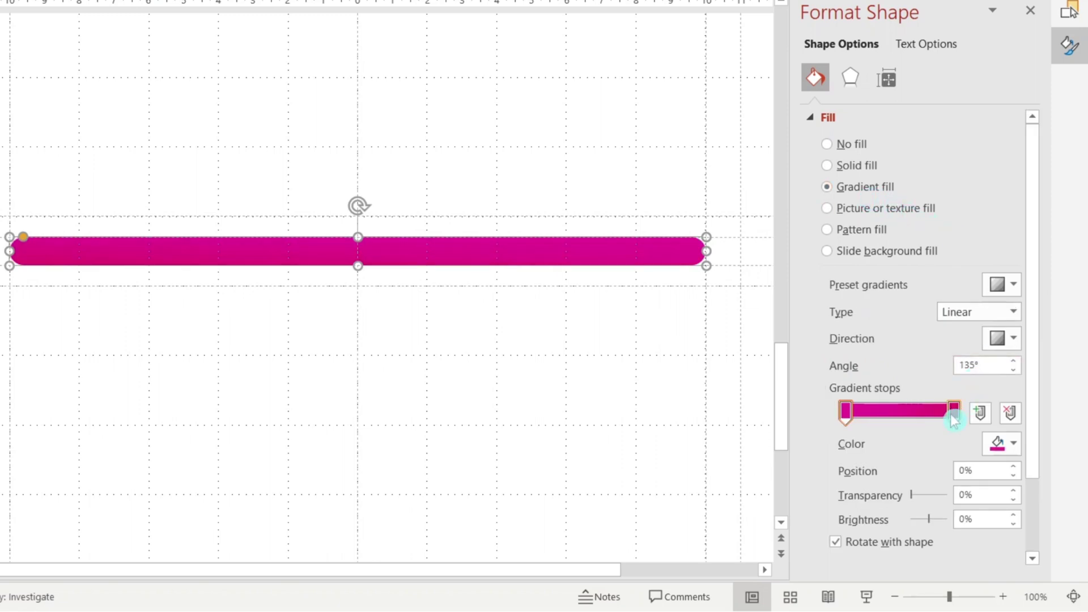
click(1001, 443)
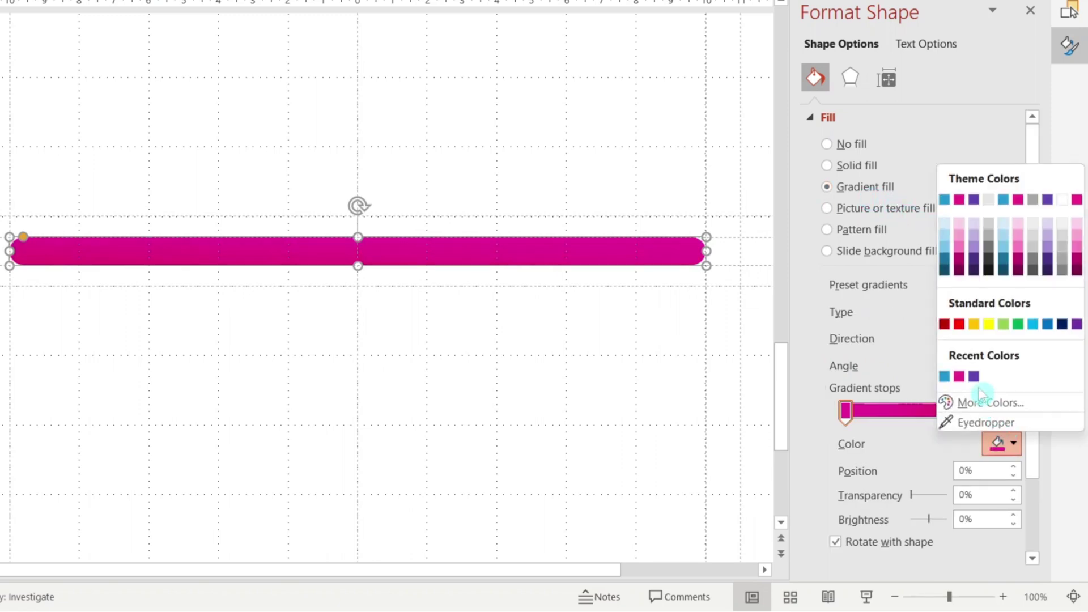
click(945, 376)
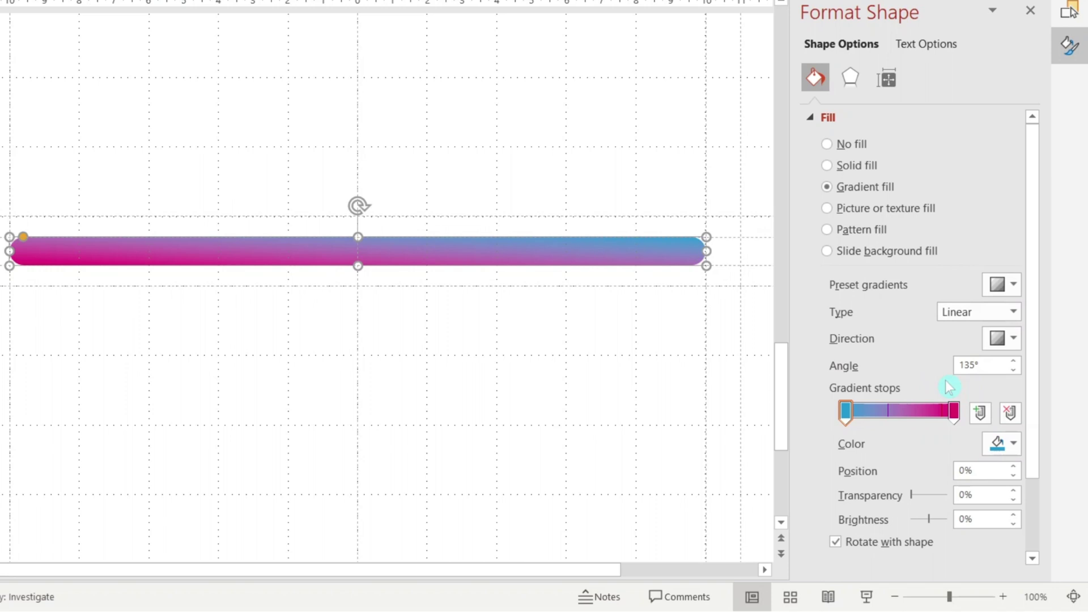
click(1003, 339)
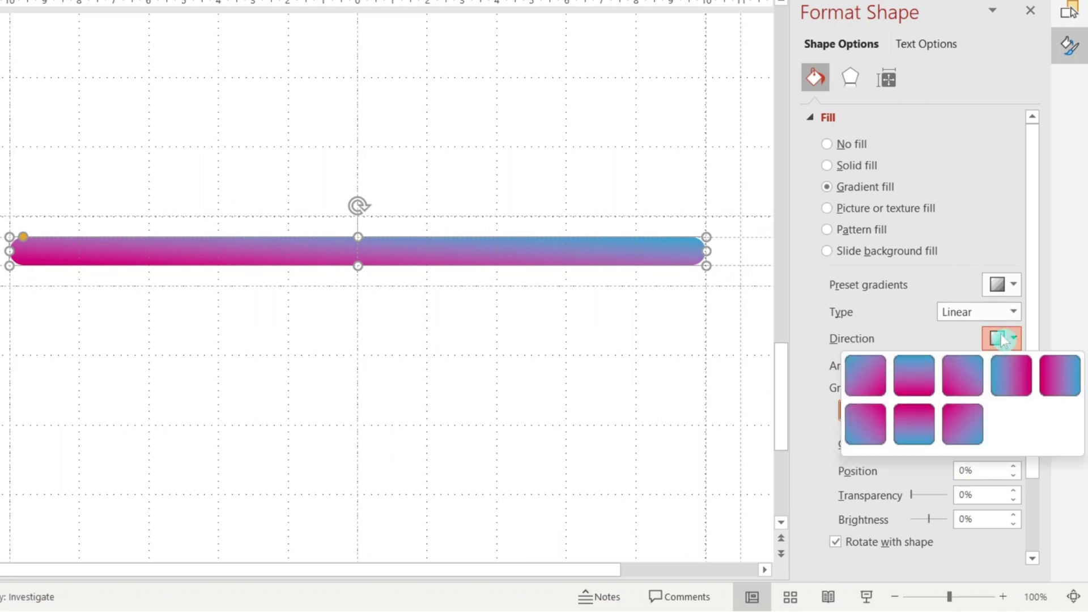
click(1012, 378)
Add a purple middle gradient stop and shift the stops to widen the blue region.
click(905, 412)
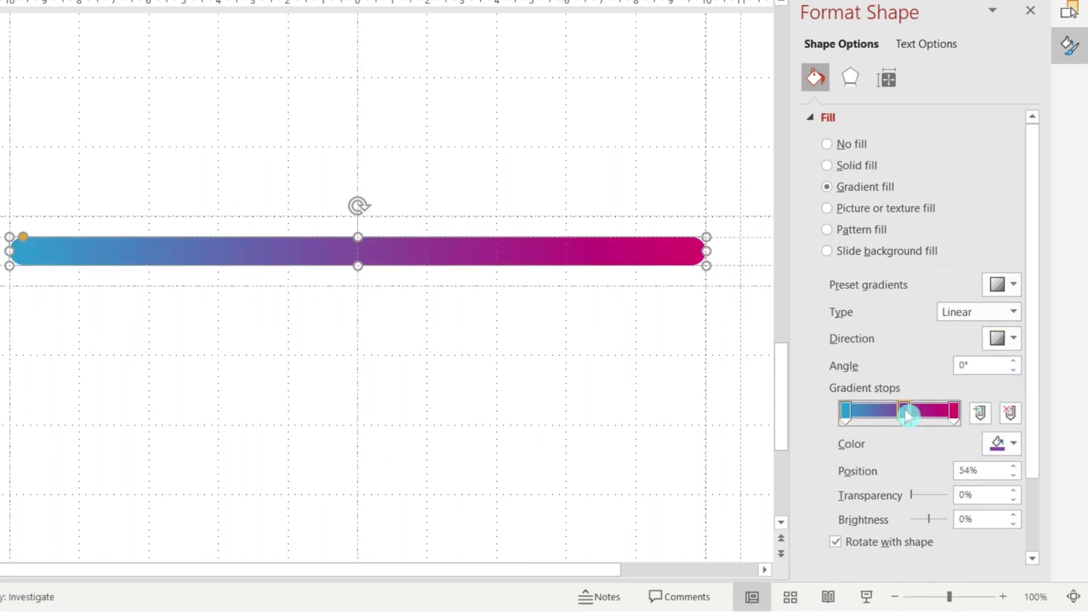
click(999, 443)
click(981, 385)
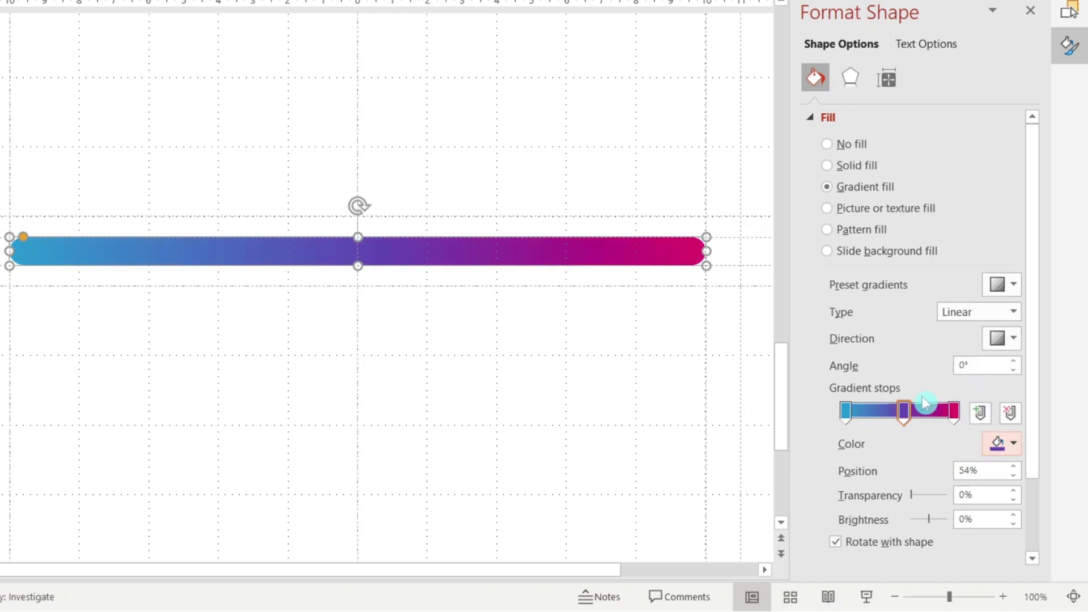
drag(904, 413, 895, 419)
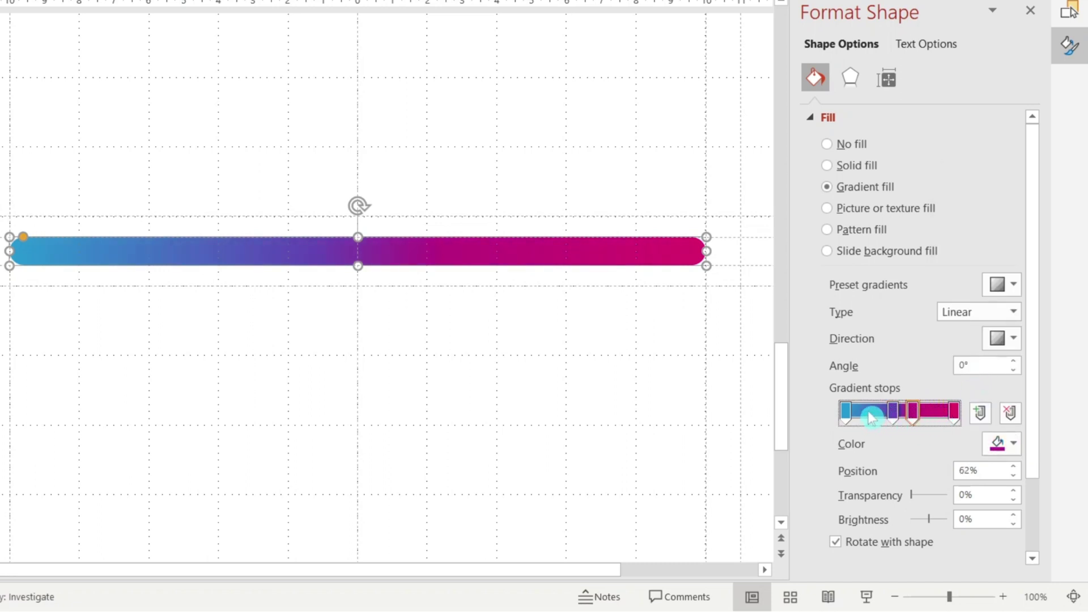
drag(882, 414, 922, 421)
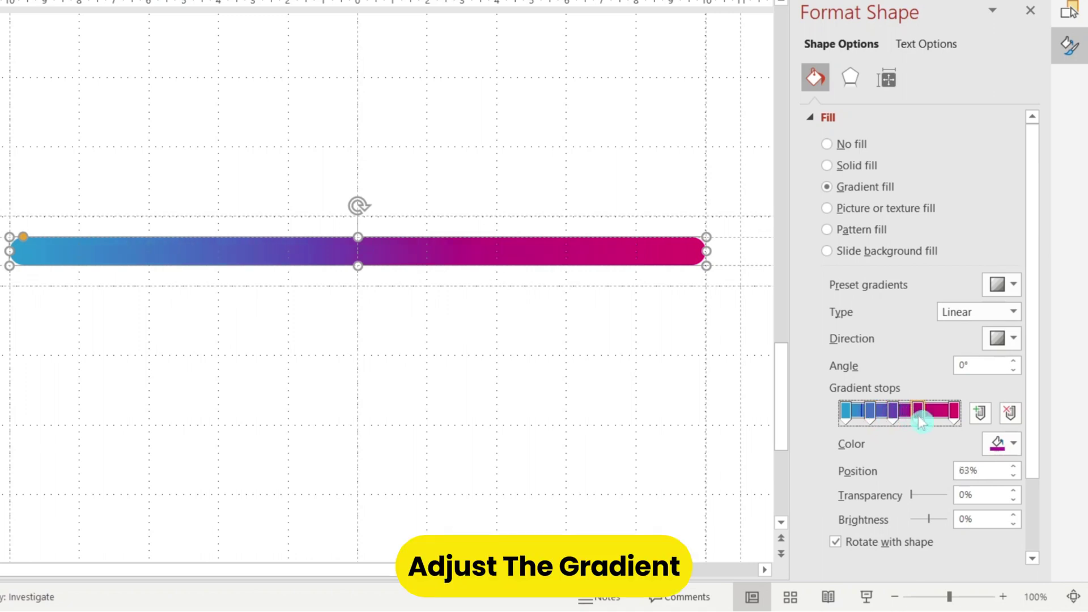
Darken the last gradient stop to deep pink via More Colors, leaving the first stop unchanged.
click(953, 412)
click(1014, 443)
click(876, 418)
drag(413, 160, 414, 164)
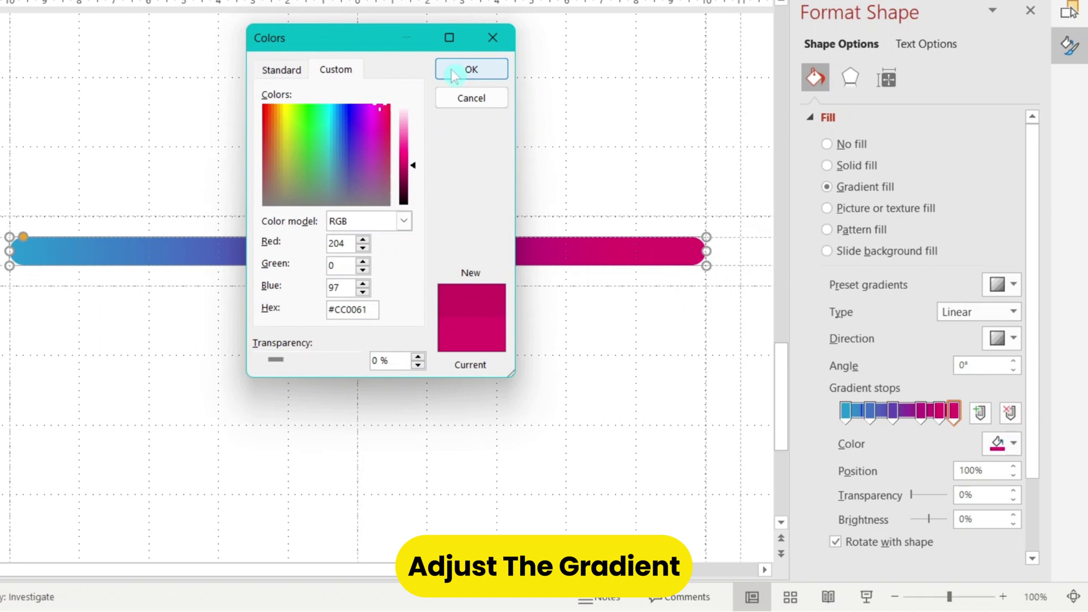
click(471, 70)
click(846, 413)
click(1012, 443)
key(Escape)
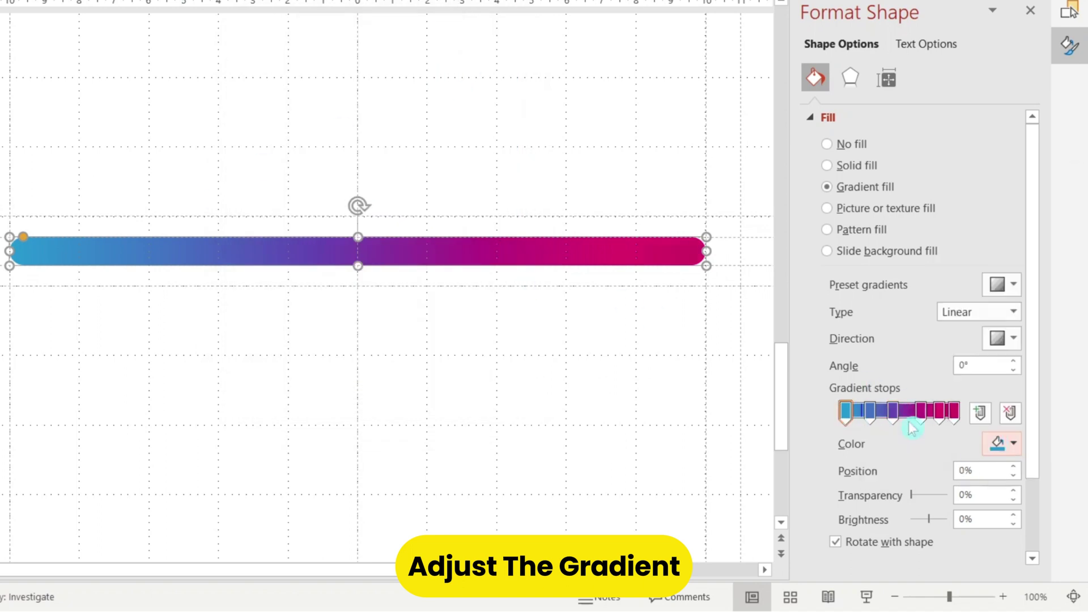
Adjust the middle gradient stop to deep purple via More Colors and reselect the bar.
click(898, 413)
click(1012, 443)
click(978, 400)
drag(413, 158, 413, 164)
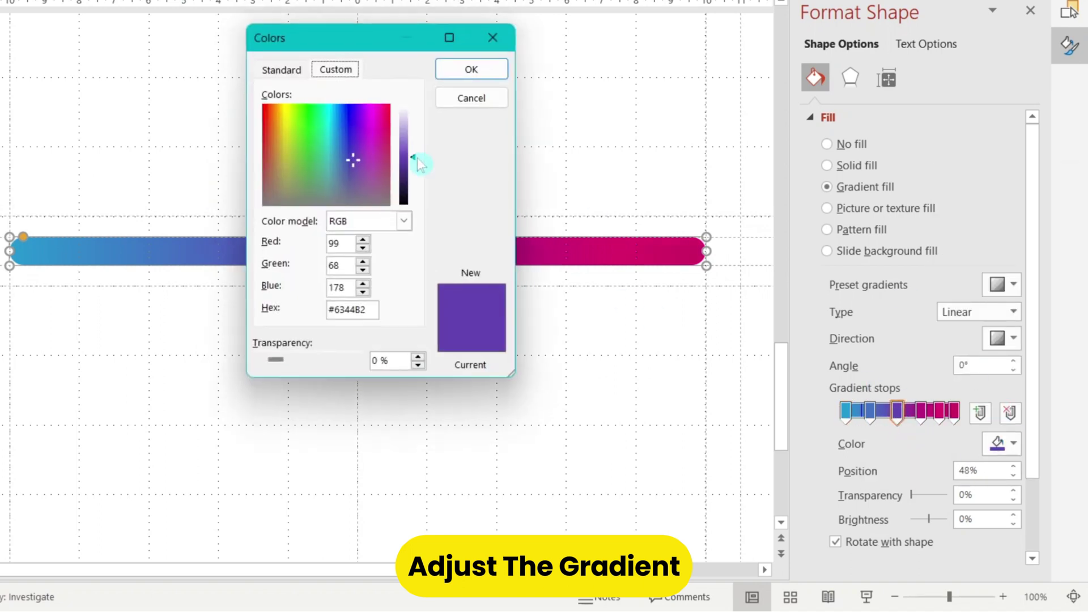
click(472, 99)
click(352, 289)
click(284, 250)
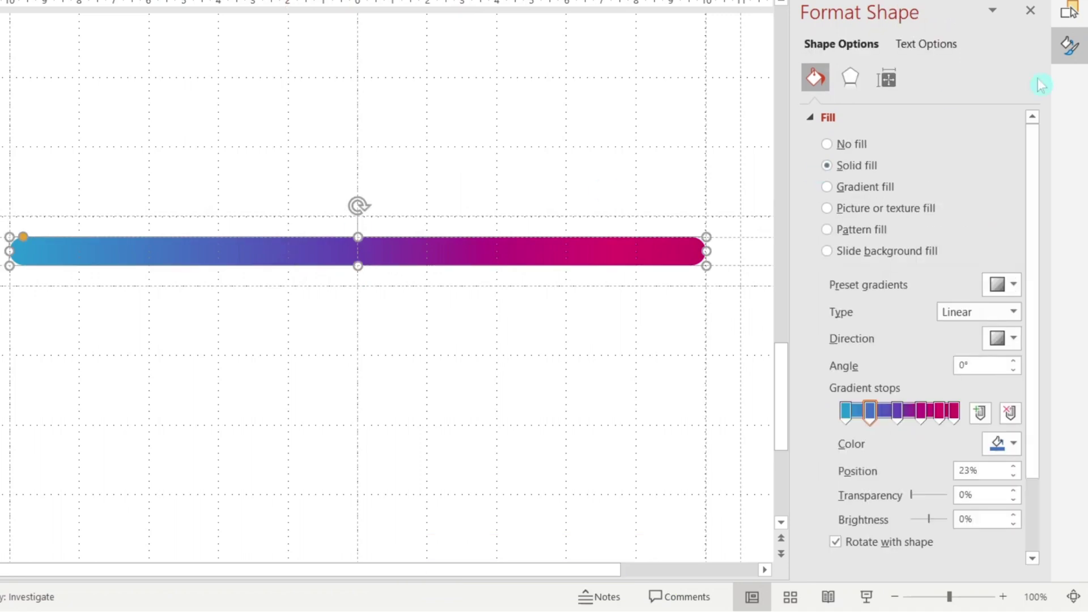
click(850, 81)
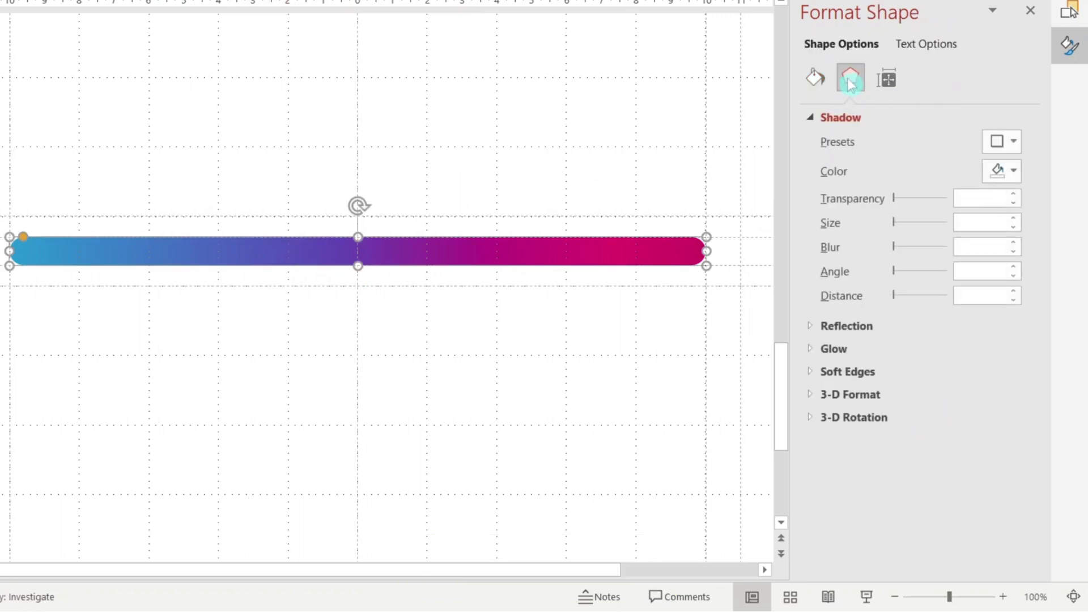
Give the gradient bar a Round top bevel 15 pt wide and 4 pt high.
click(855, 119)
click(852, 209)
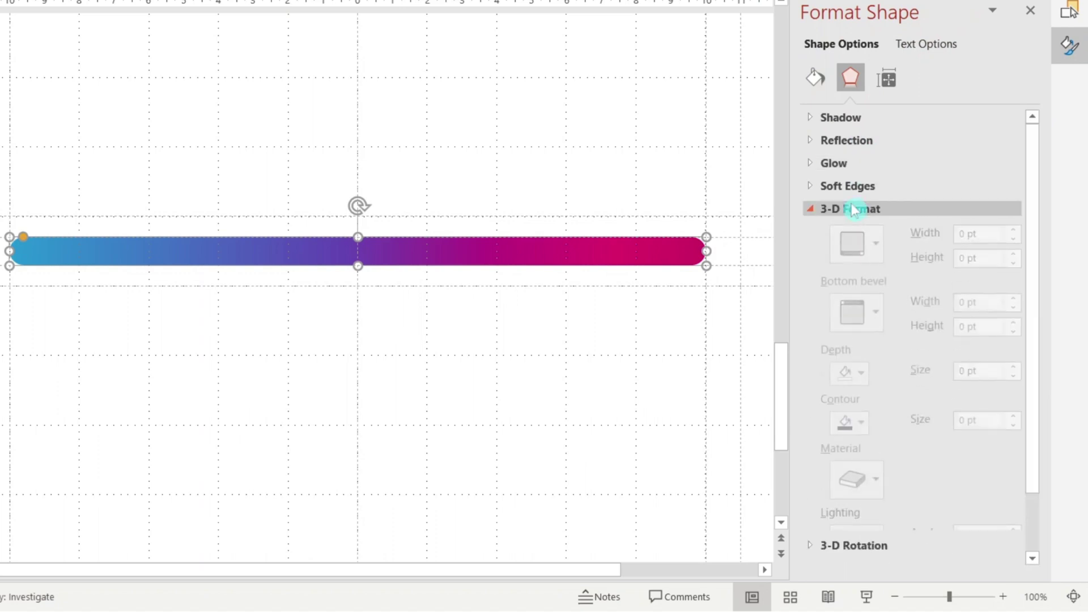
click(853, 259)
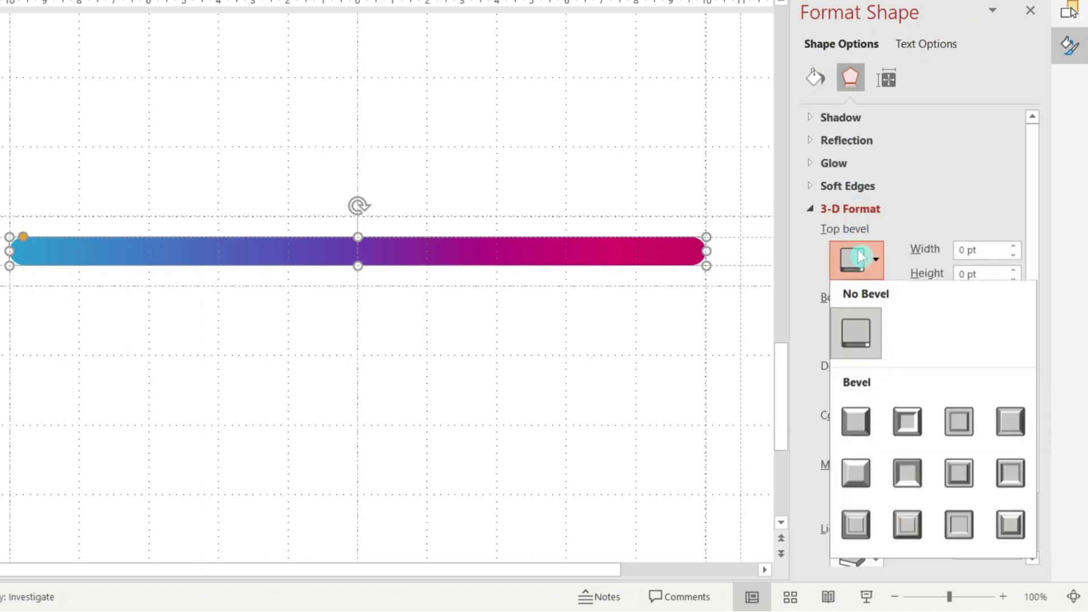
click(854, 425)
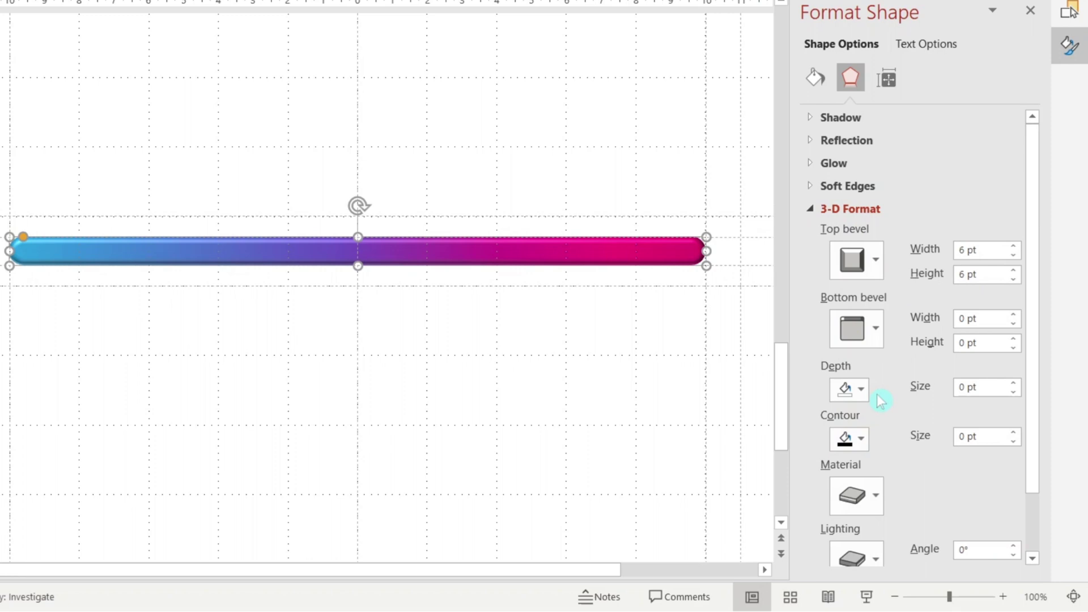
click(1015, 247)
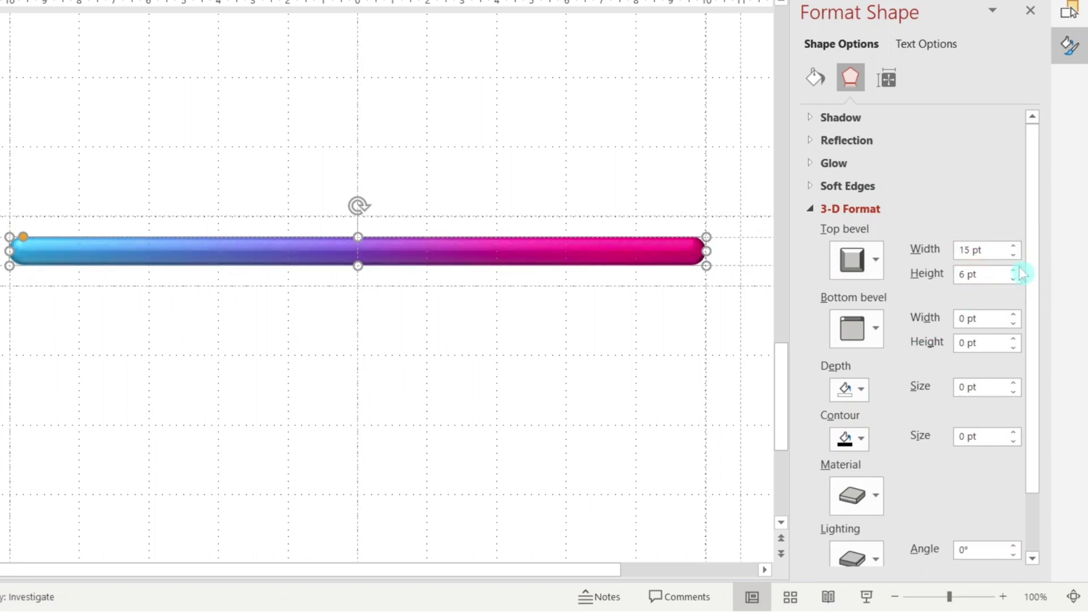
click(1014, 269)
click(1014, 278)
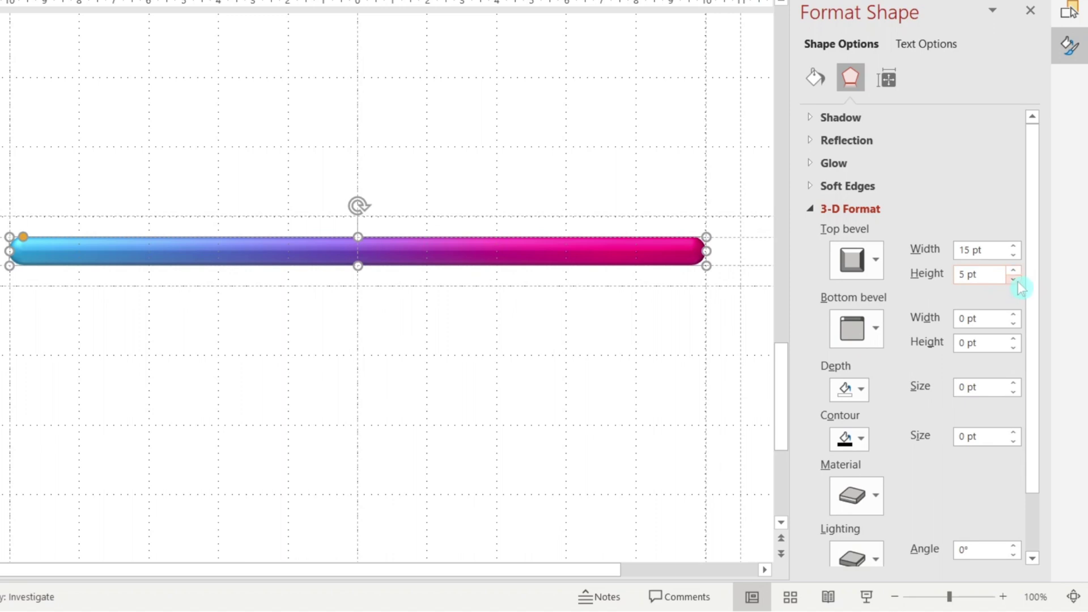
click(1014, 278)
Add a soft outer shadow below the bar at about 70% transparency.
click(829, 117)
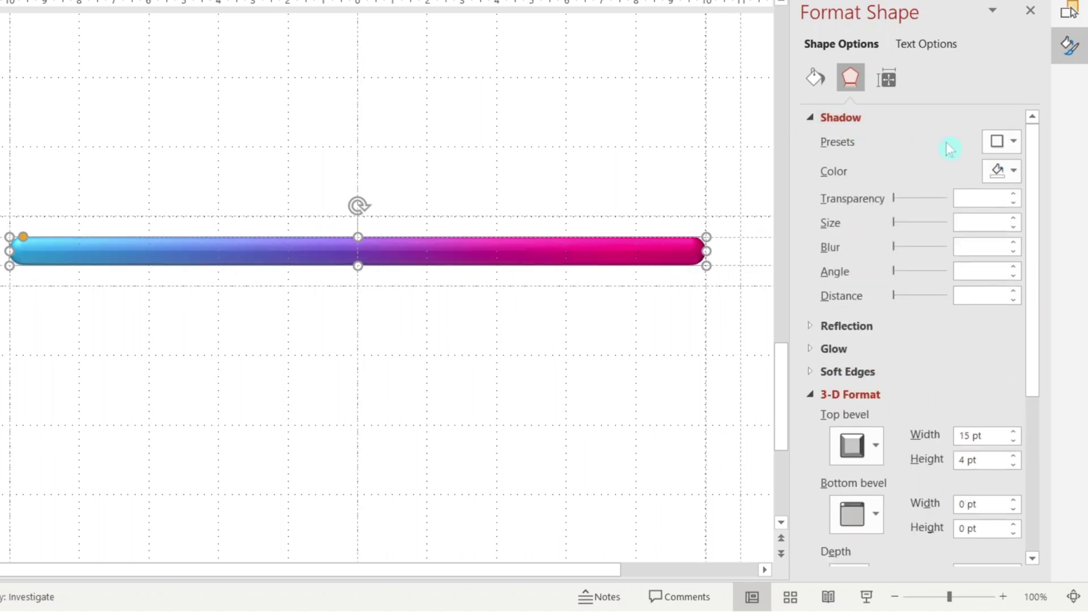
click(997, 145)
click(991, 293)
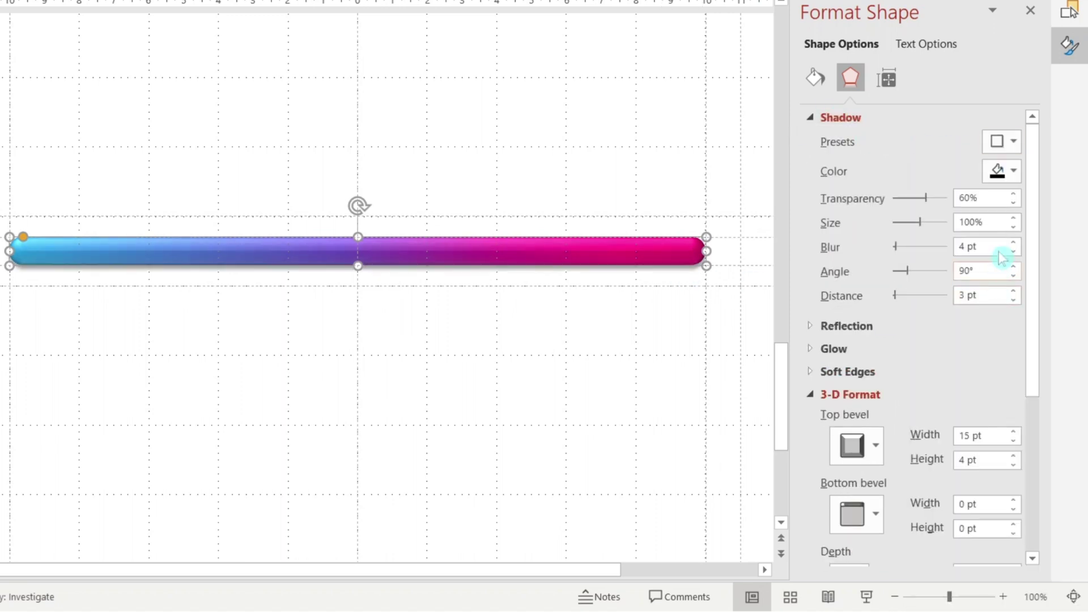
click(931, 201)
drag(931, 204, 933, 208)
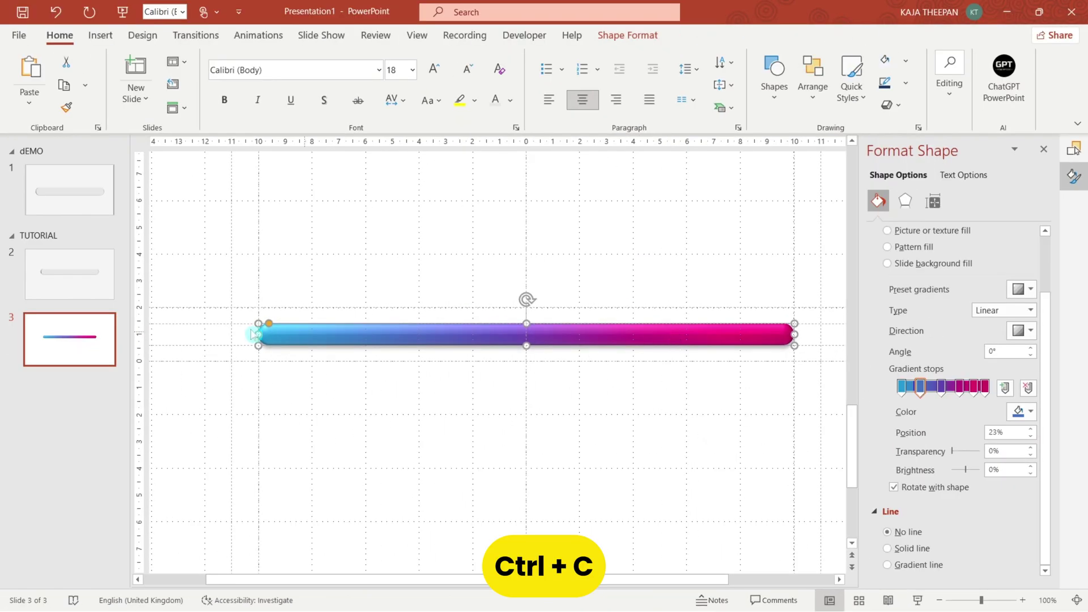
Paste the gradient bar onto slide 2 and insert the brushed-metal texture picture from This Device on slide 4.
click(71, 274)
key(ctrl+v)
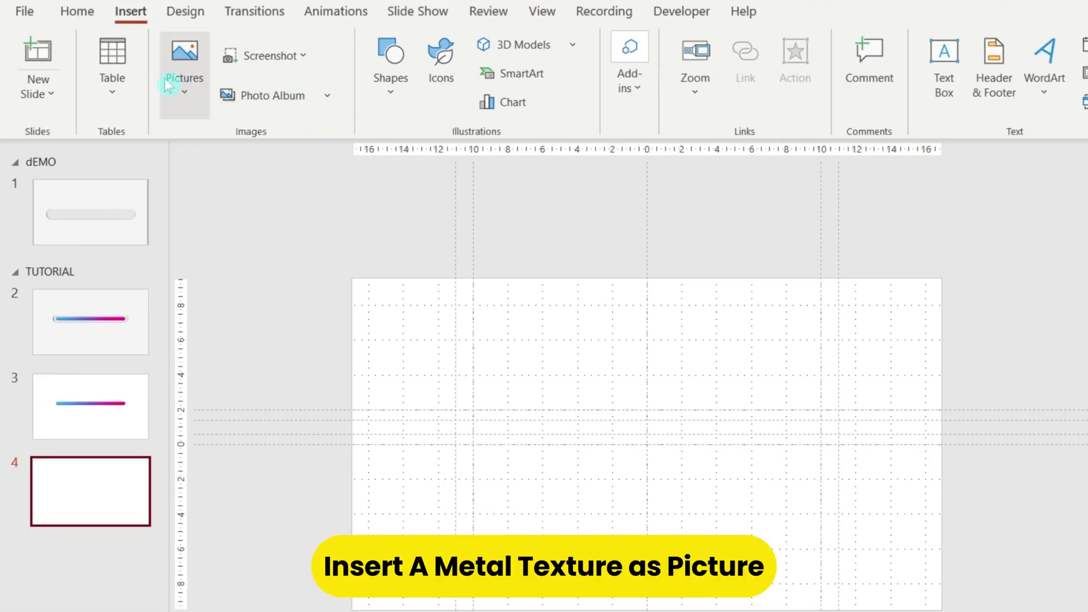
click(183, 73)
click(208, 163)
scroll(608, 341, down, 5)
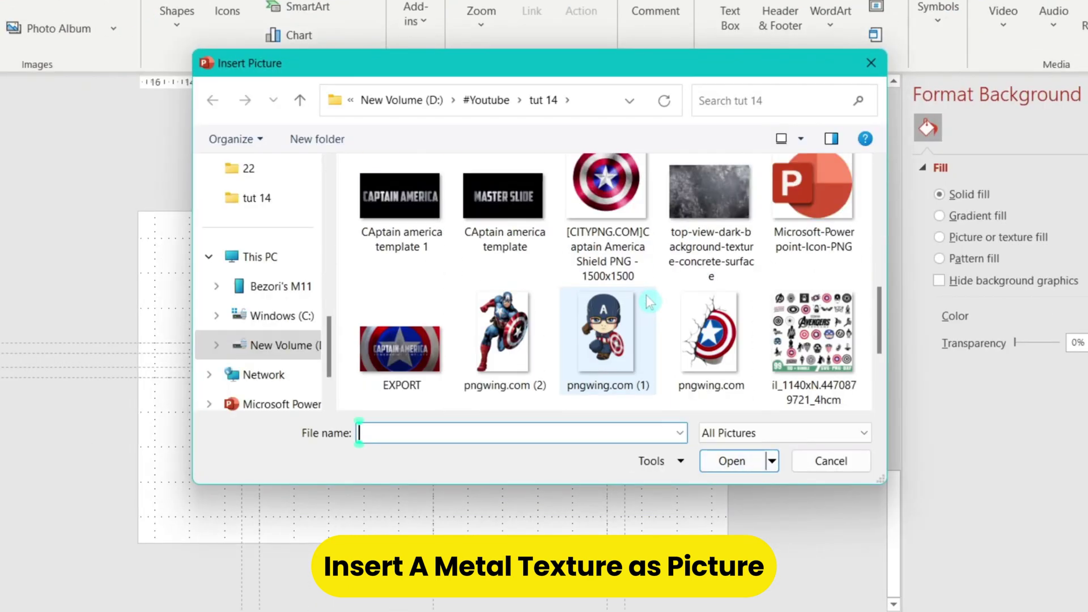
scroll(562, 310, down, 2)
double_click(501, 321)
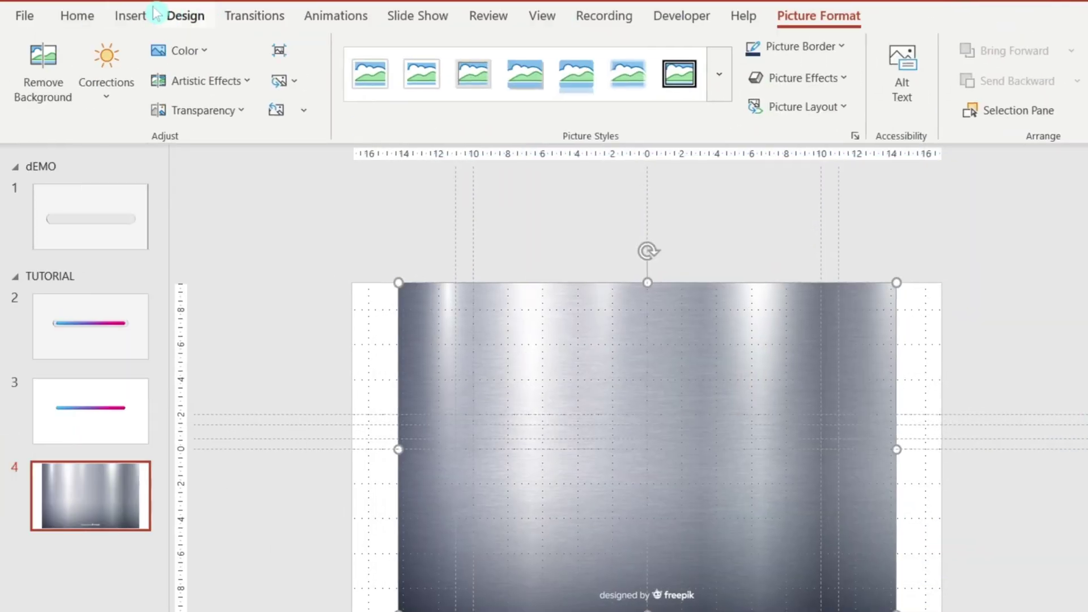
Draw a large circle over the brushed-metal texture picture.
click(140, 15)
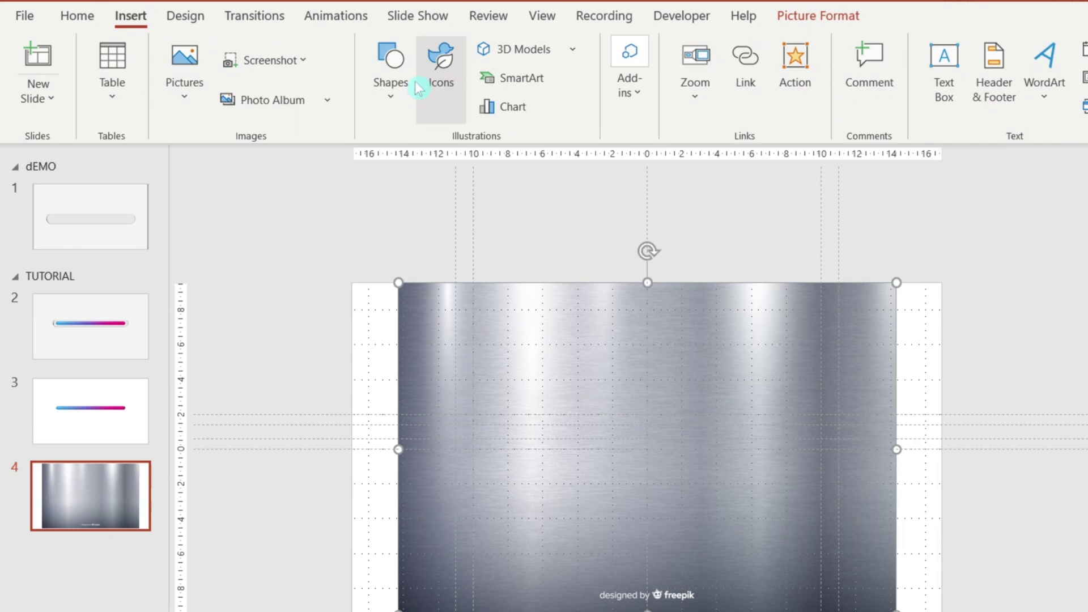
click(415, 101)
click(483, 163)
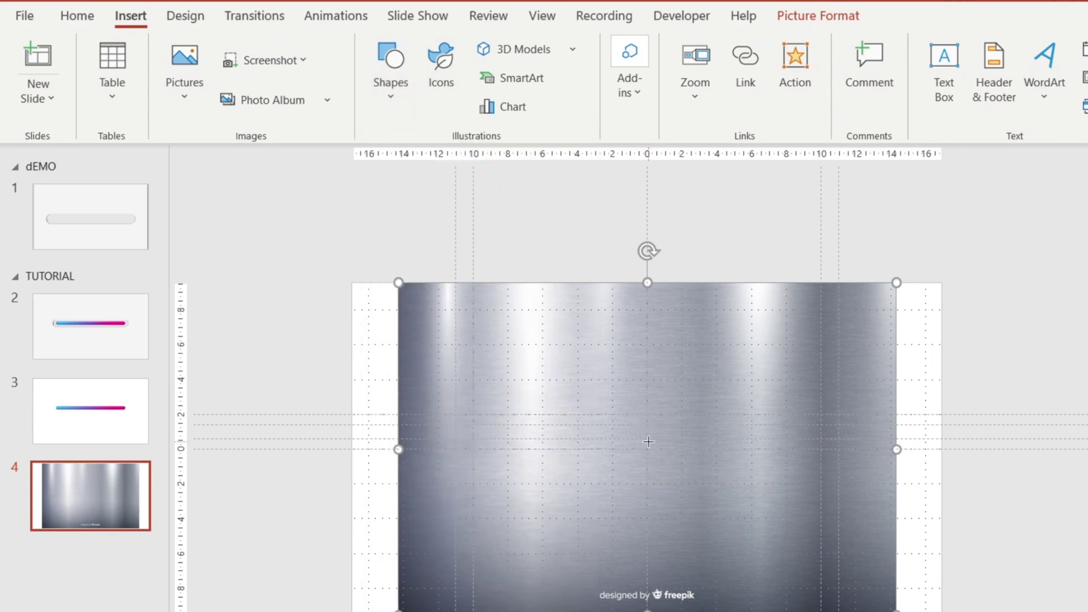
ctrl+shift+drag(648, 442, 749, 549)
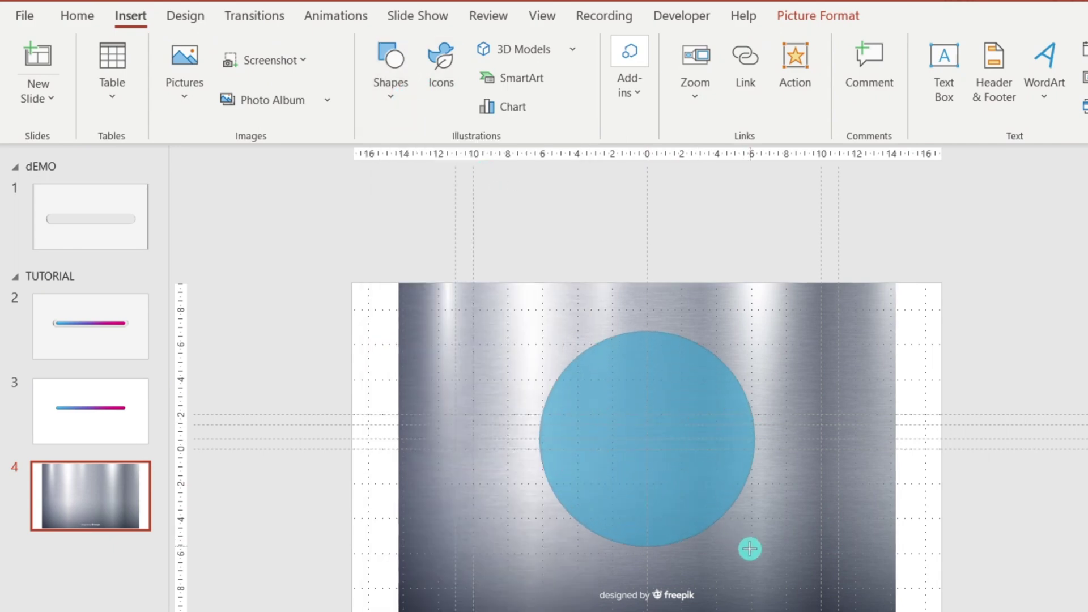
Intersect the texture picture with the circle to cut out a metal circle.
click(848, 358)
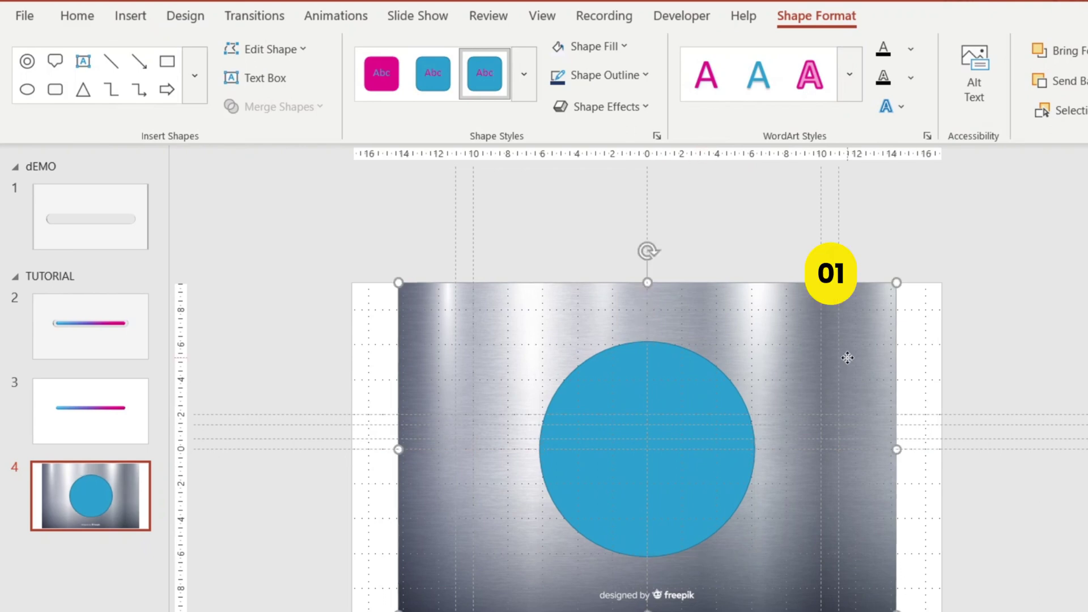
click(716, 385)
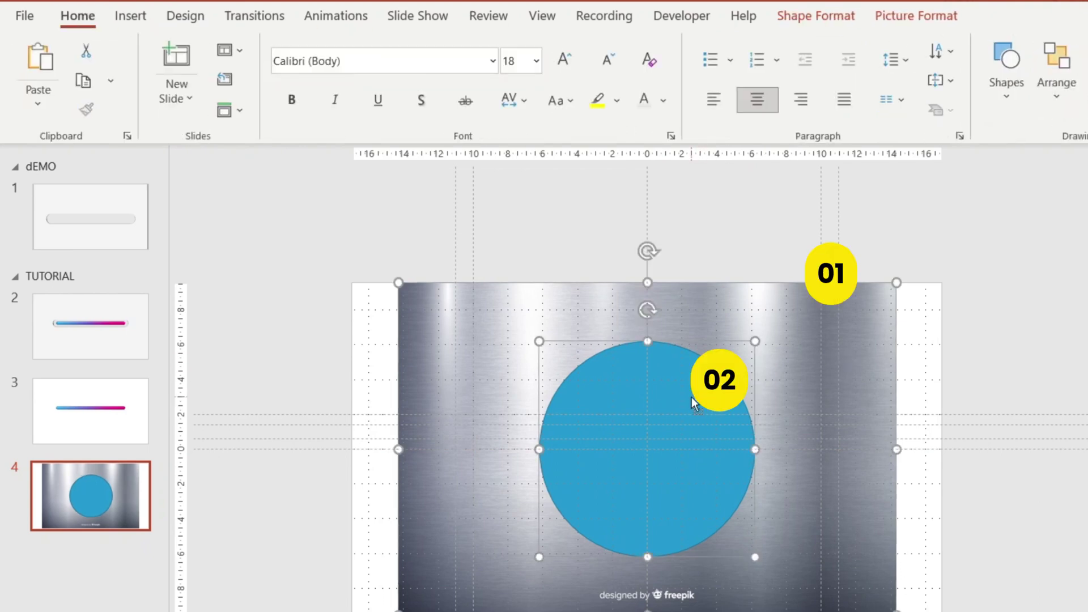
click(801, 25)
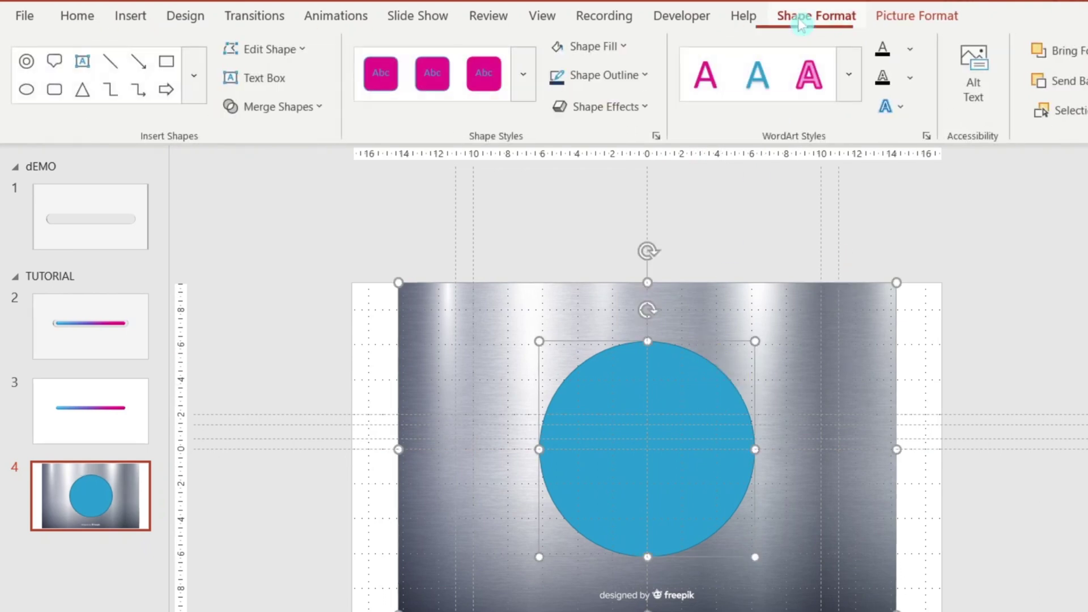
click(286, 109)
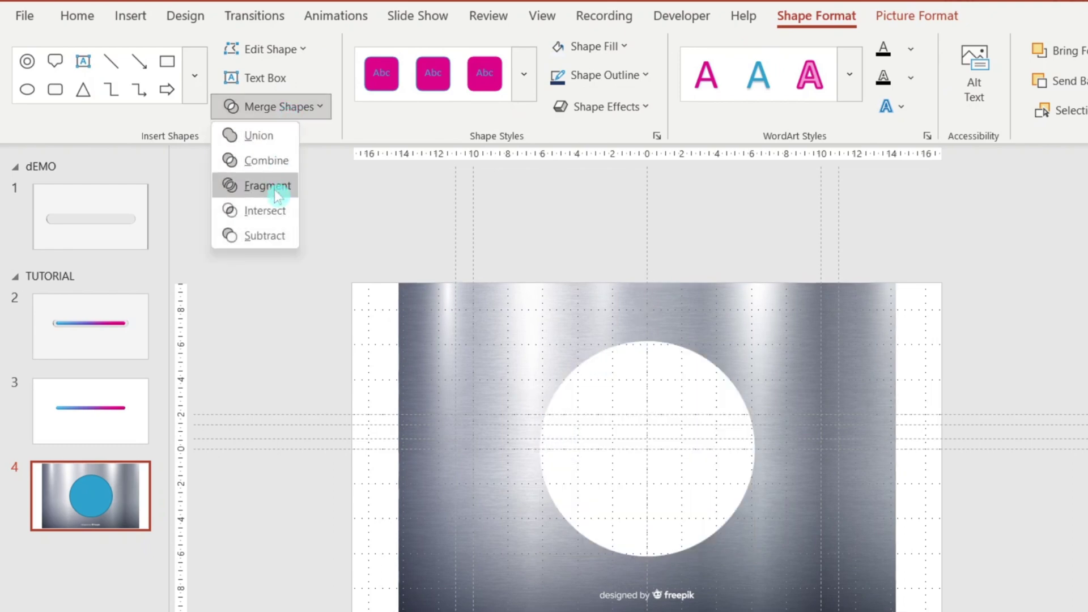
click(272, 212)
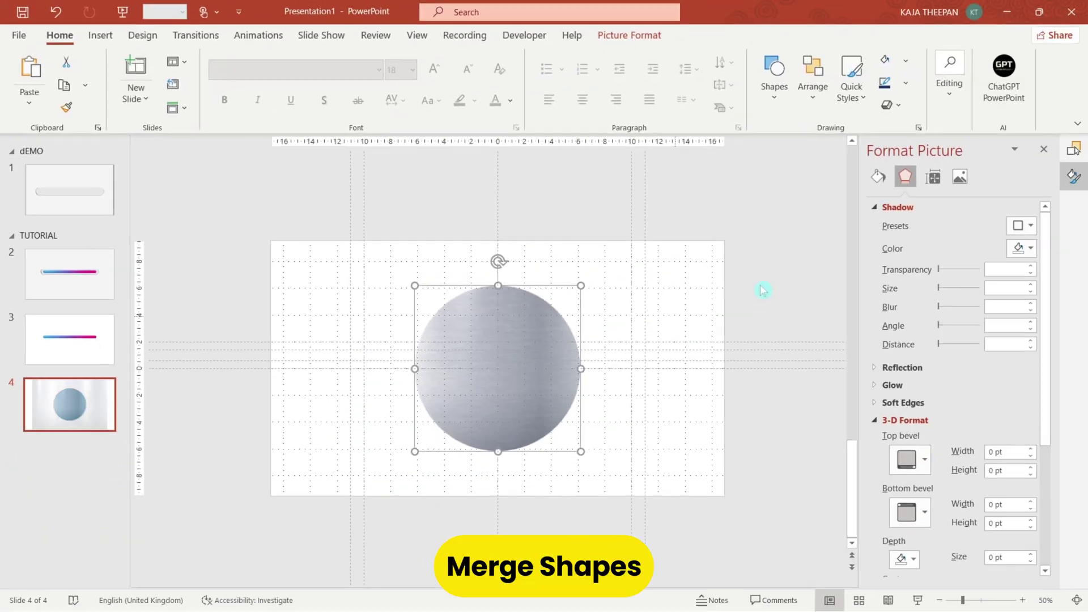
Paste the metal circle onto slide 2, shrink it and place it on the bar's right end.
click(68, 266)
key(ctrl+v)
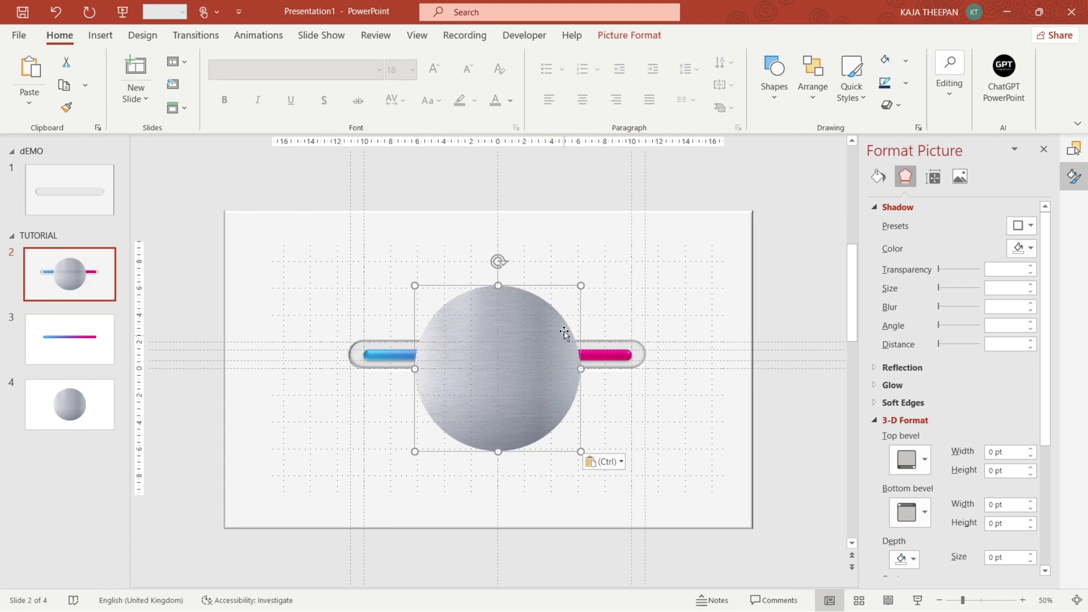
drag(579, 461, 663, 355)
scroll(664, 356, up, 5)
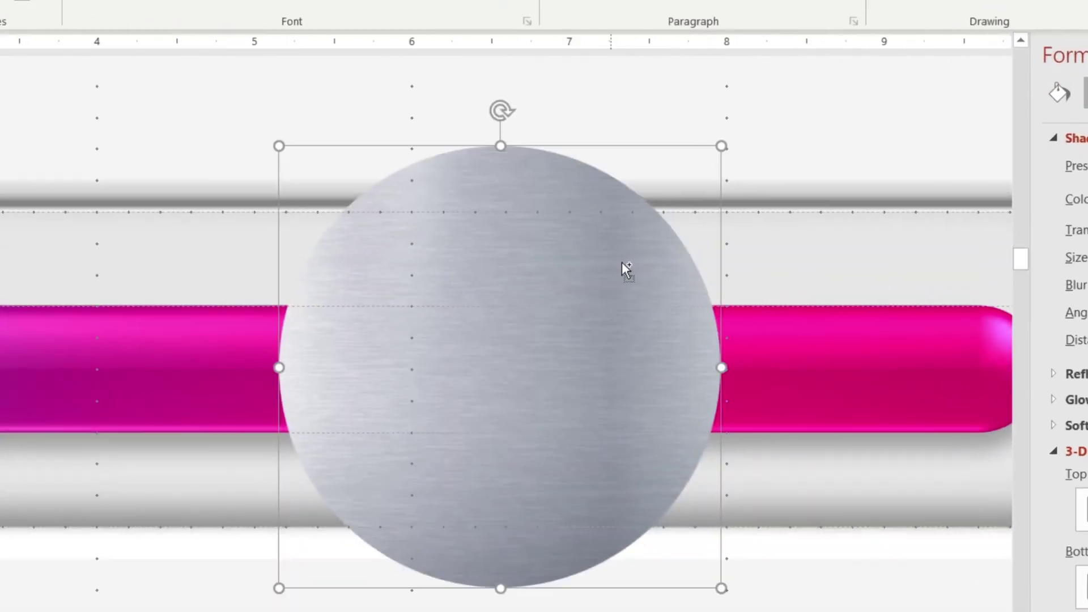
drag(675, 195, 707, 338)
scroll(717, 341, down, 3)
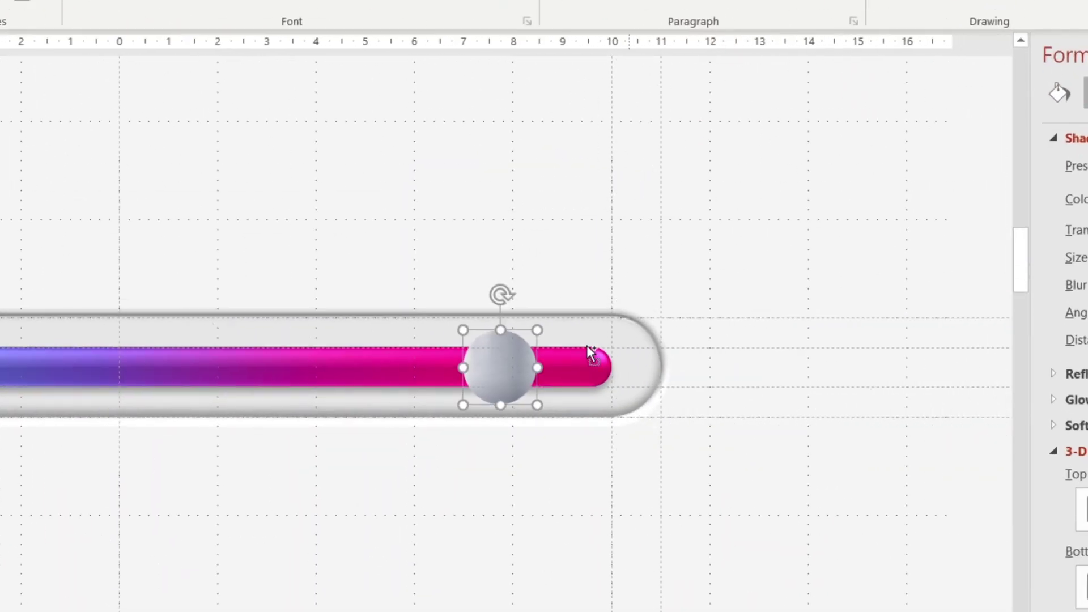
scroll(589, 357, up, 2)
Give the metal circle a centred outer shadow with adjusted blur.
click(985, 128)
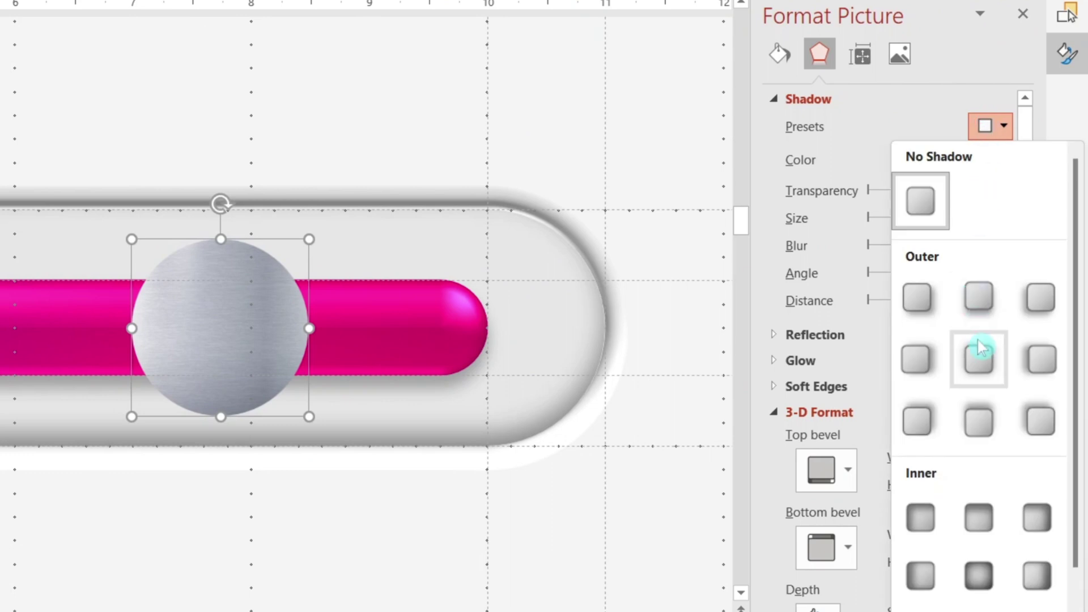
click(979, 359)
click(938, 248)
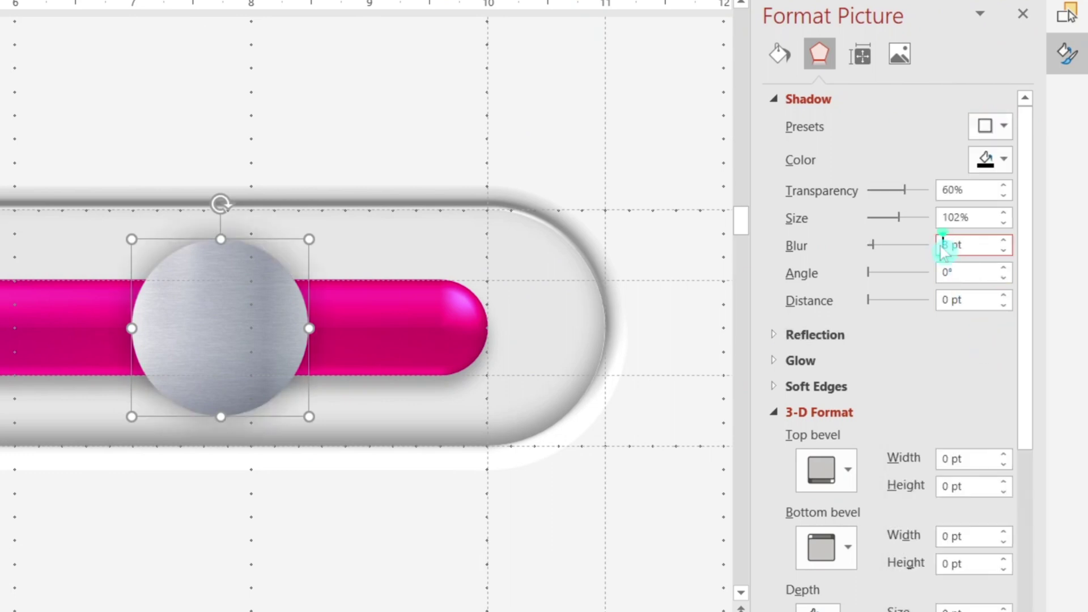
drag(1028, 400, 1027, 528)
Apply the first top bevel at 2.5 pt wide by 4.5 pt high with Metal material.
click(847, 275)
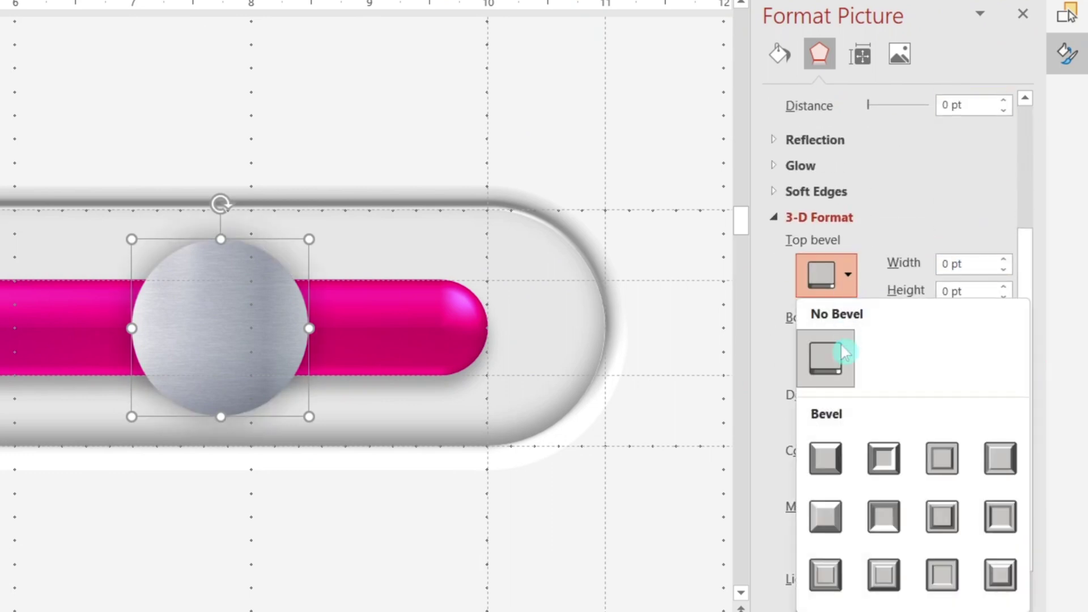
click(830, 457)
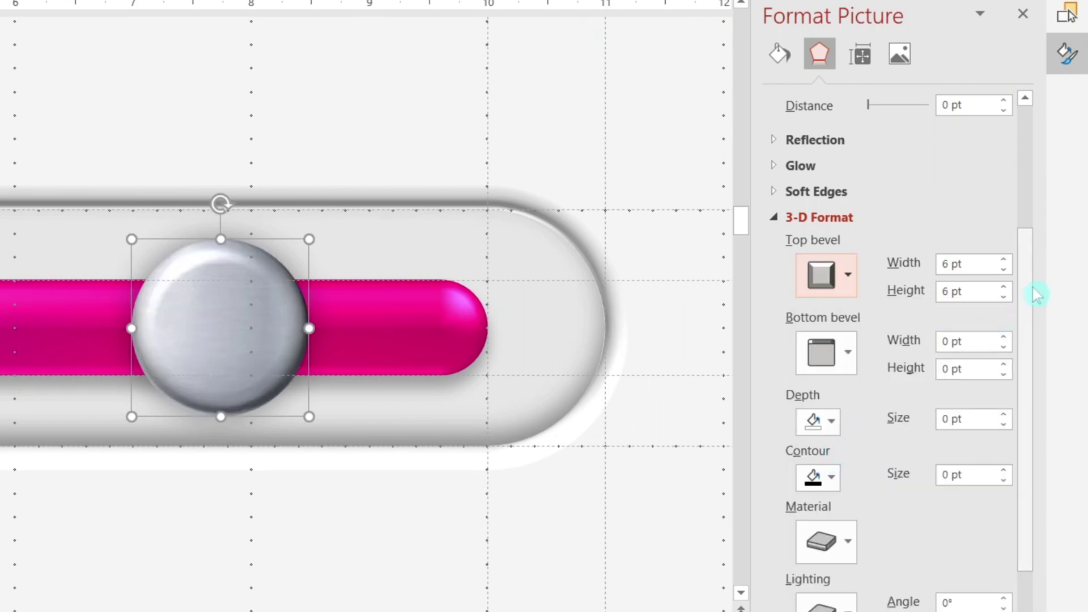
drag(1036, 295, 1033, 310)
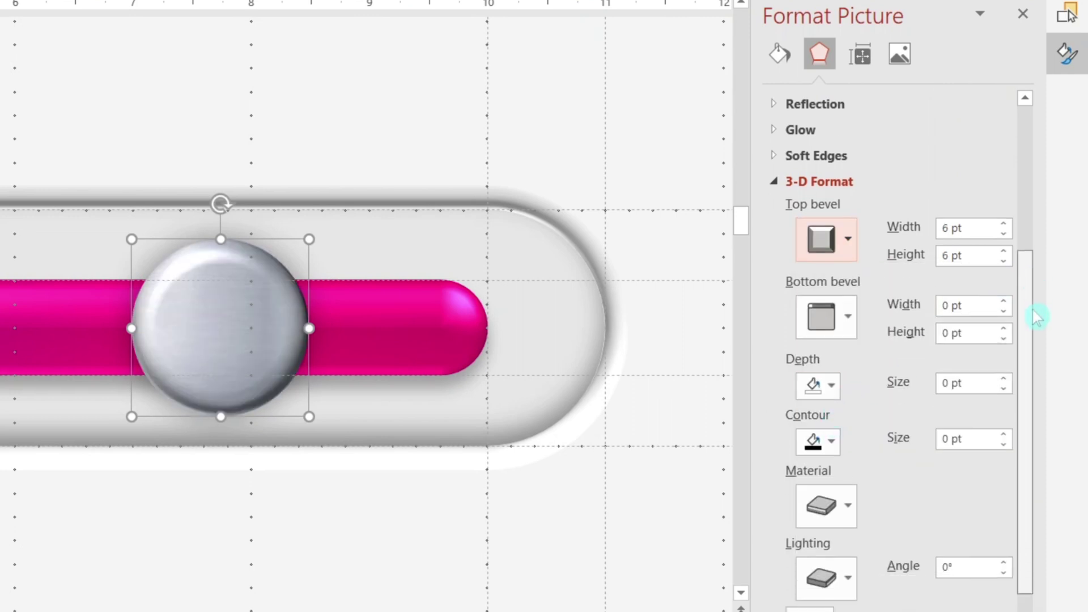
click(1003, 235)
click(1003, 235)
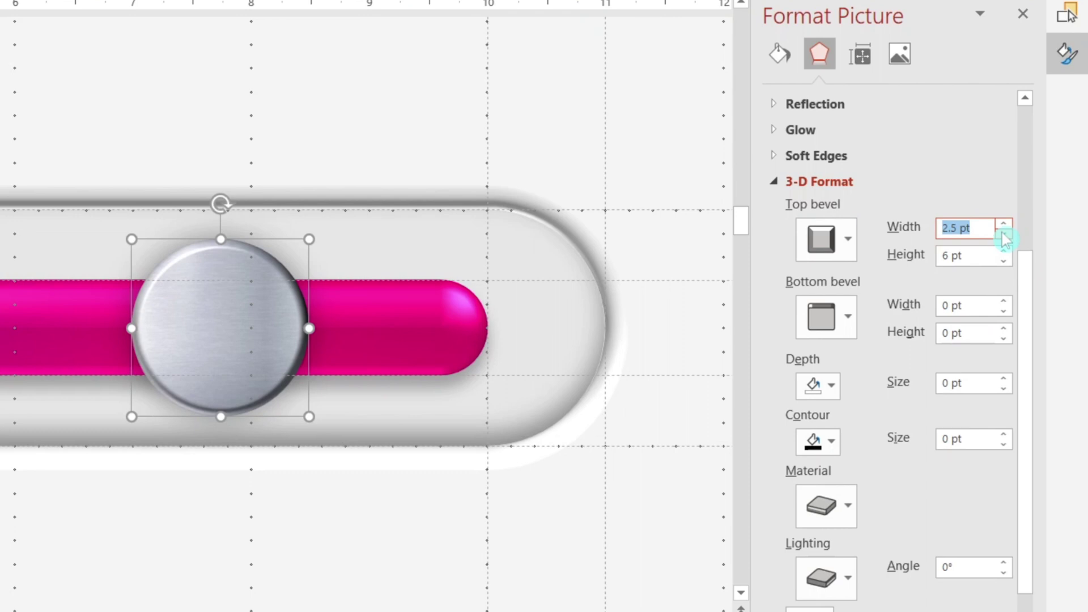
click(1006, 261)
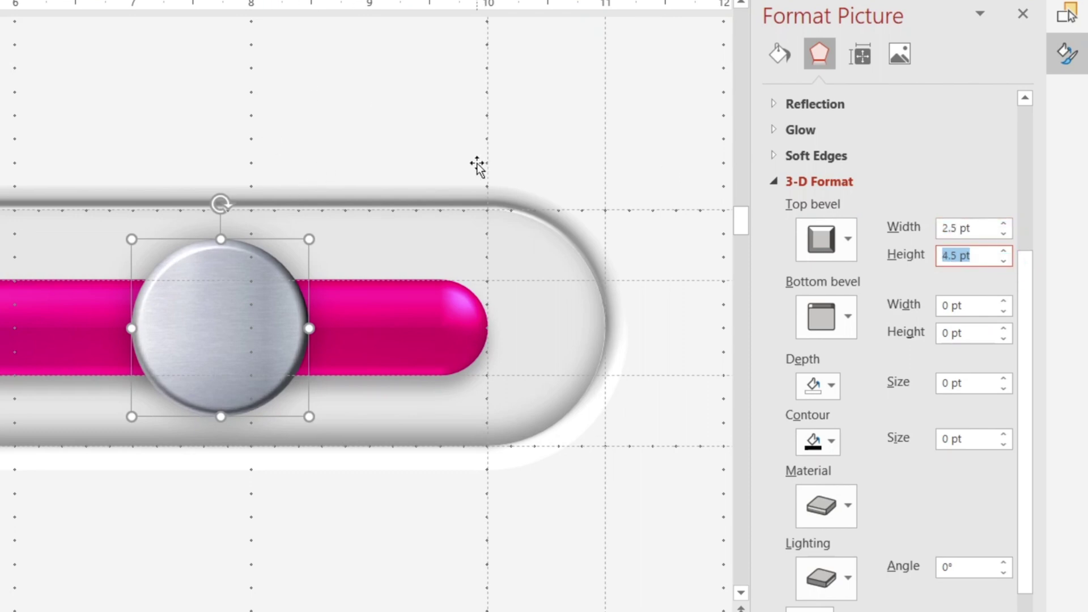
click(820, 505)
click(981, 246)
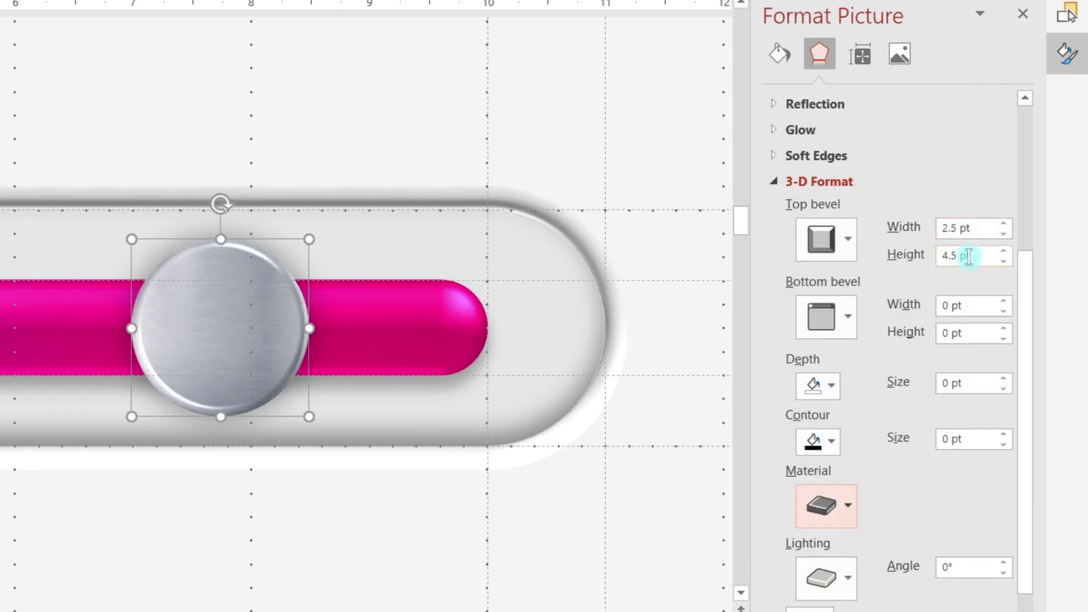
click(417, 249)
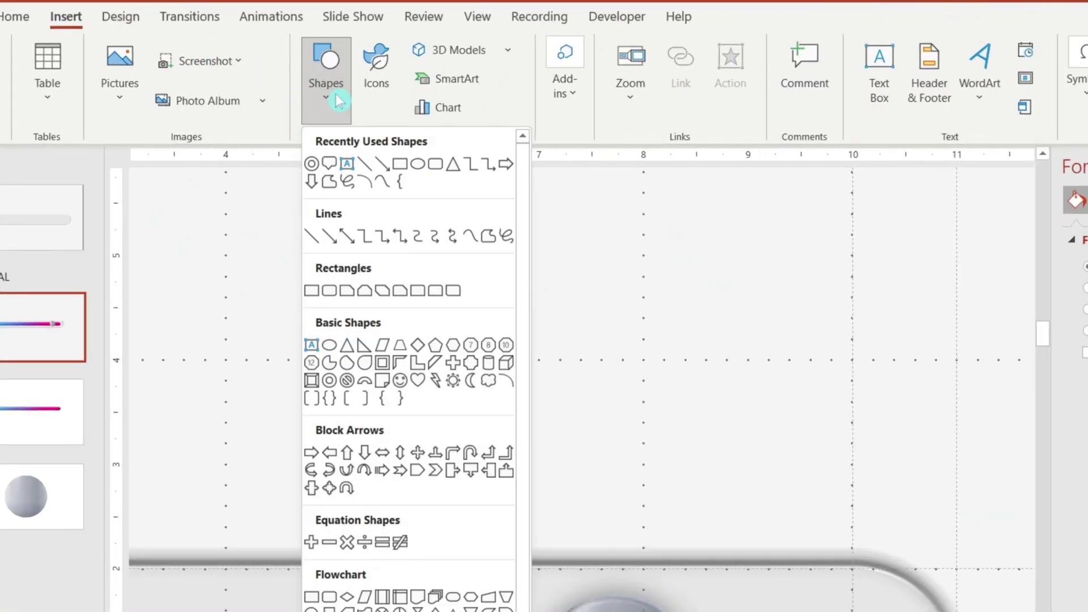
Draw a rounded rectangle above the bar and a triangle beneath it, flipped to point down.
click(446, 166)
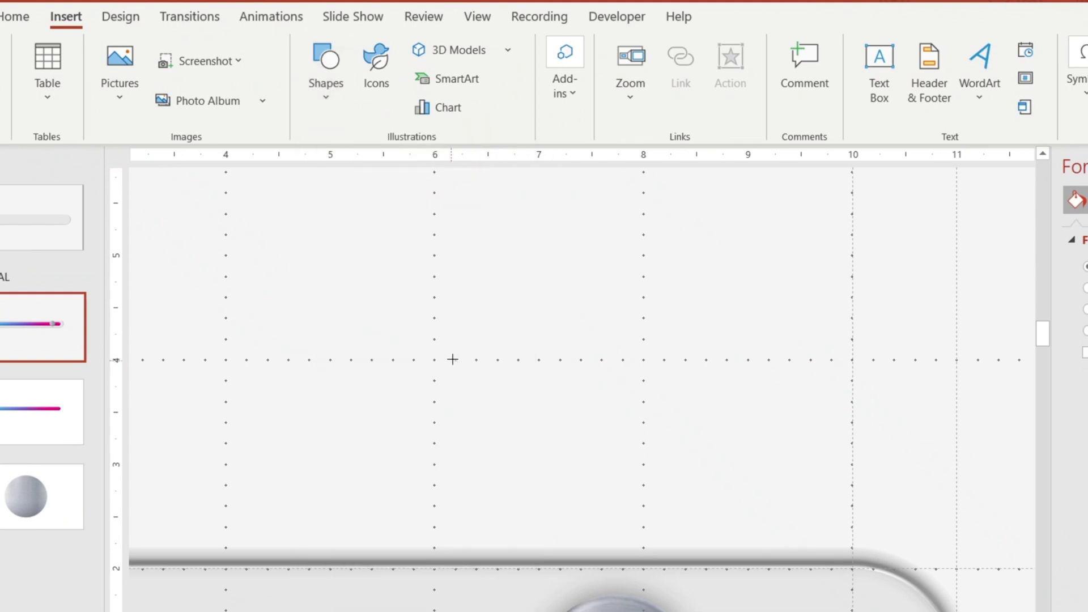
mouse_move(454, 349)
mouse_down()
mouse_move(649, 439)
mouse_move(791, 481)
mouse_move(814, 510)
mouse_move(797, 518)
mouse_move(805, 527)
mouse_up()
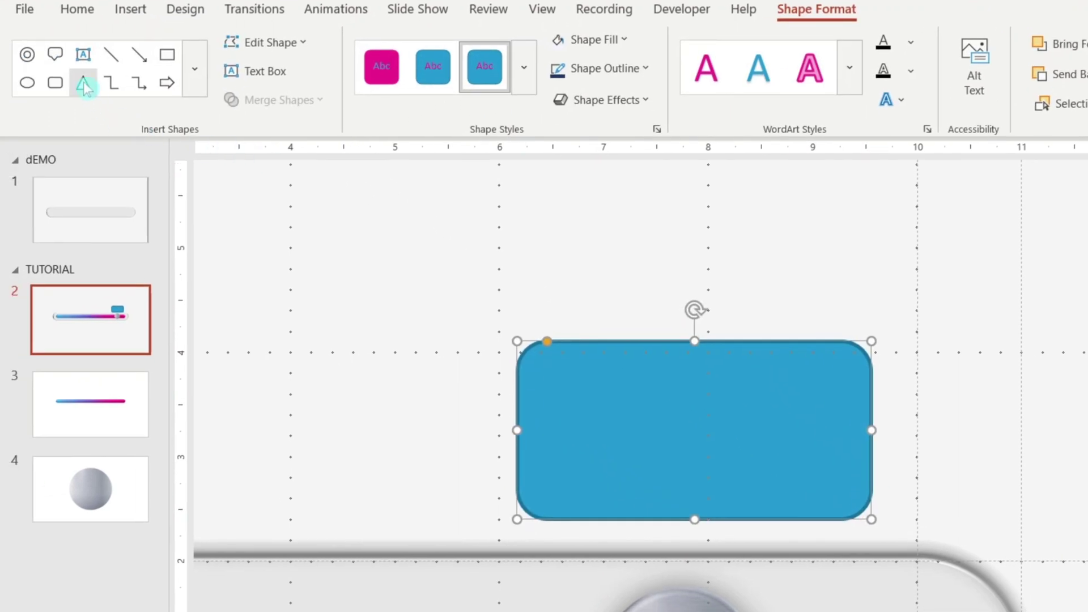
click(83, 84)
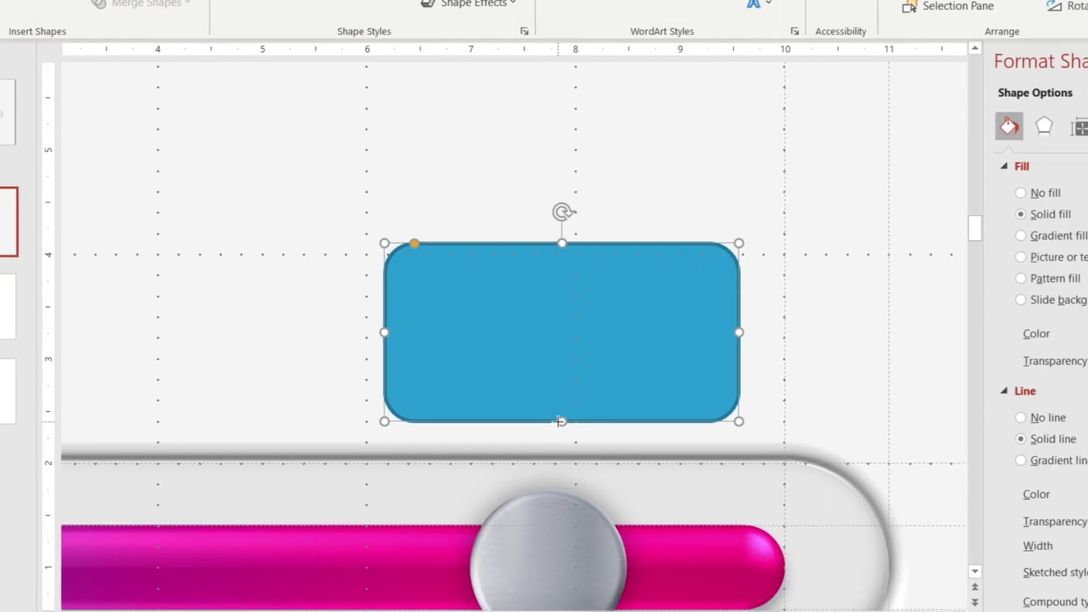
mouse_move(560, 421)
mouse_down()
mouse_move(622, 507)
mouse_move(623, 490)
mouse_up()
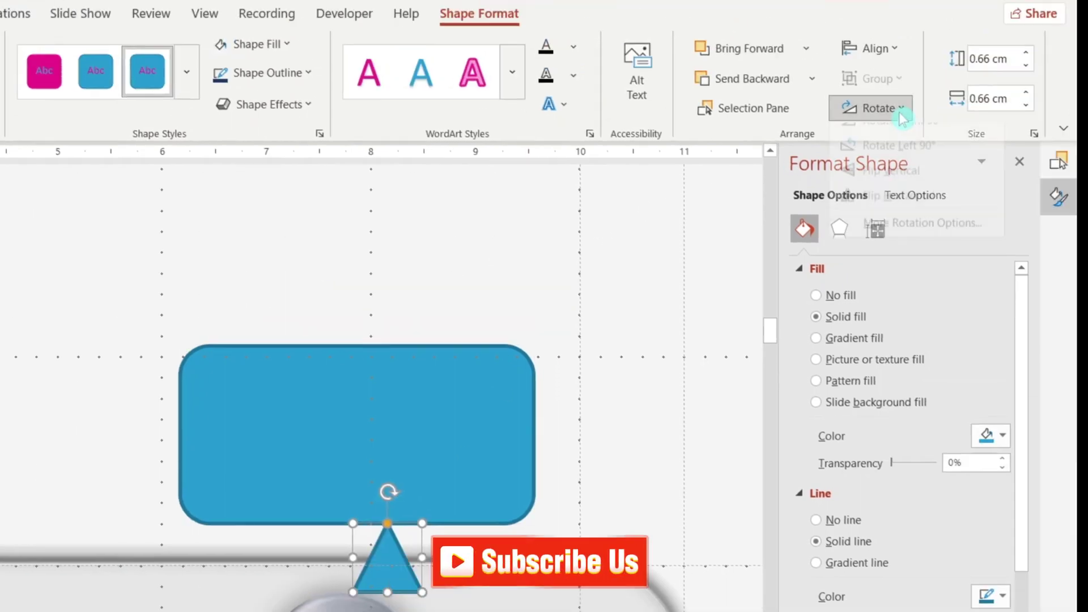
click(899, 115)
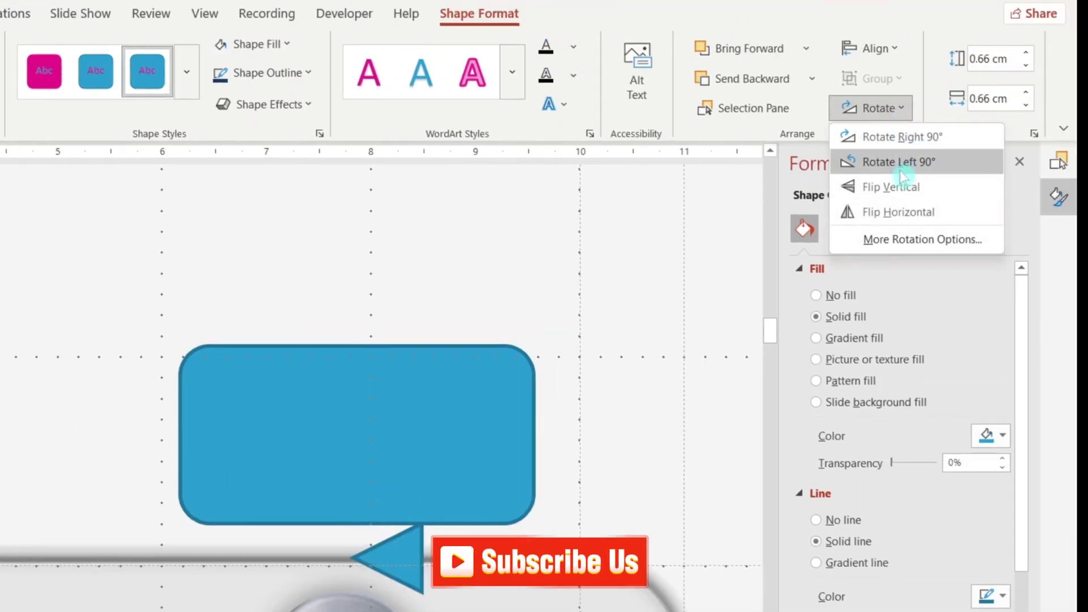
click(907, 186)
Centre-align the triangle under the rectangle and union them into one speech bubble.
shift+click(428, 474)
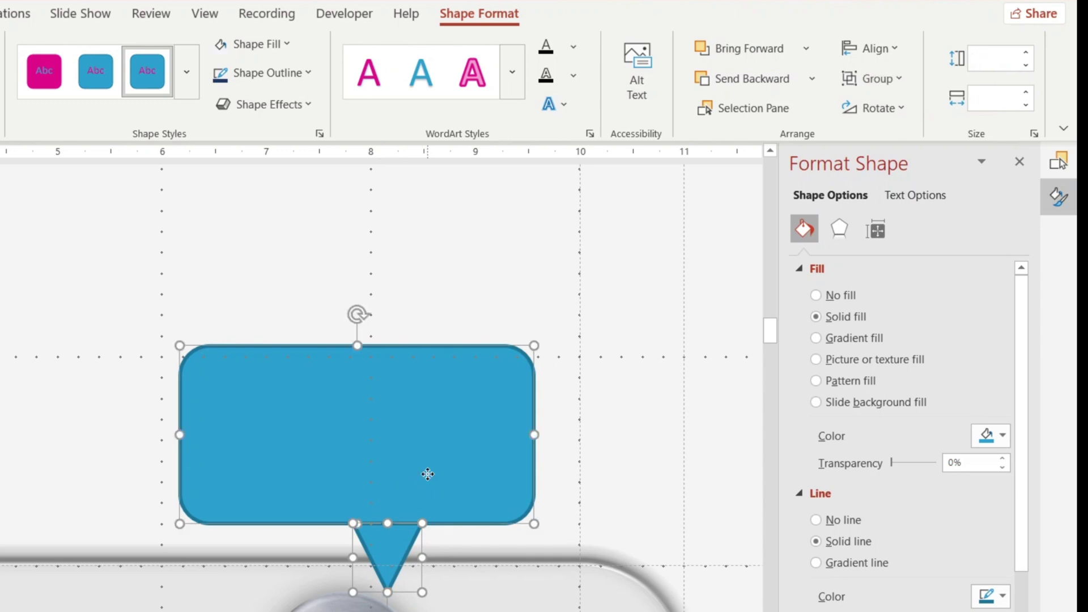
click(868, 48)
click(873, 104)
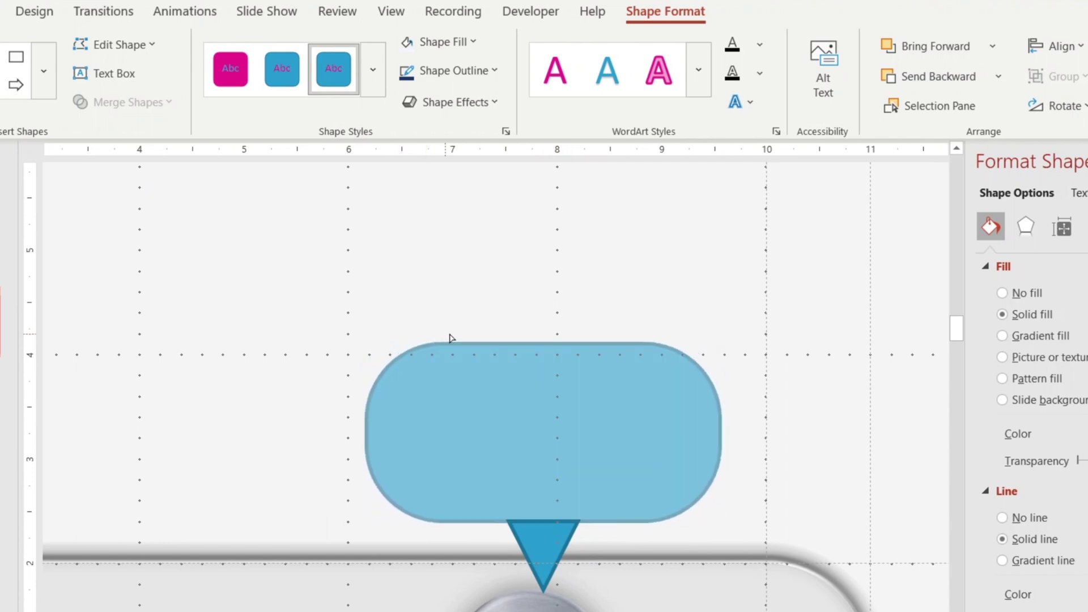
click(508, 532)
click(161, 102)
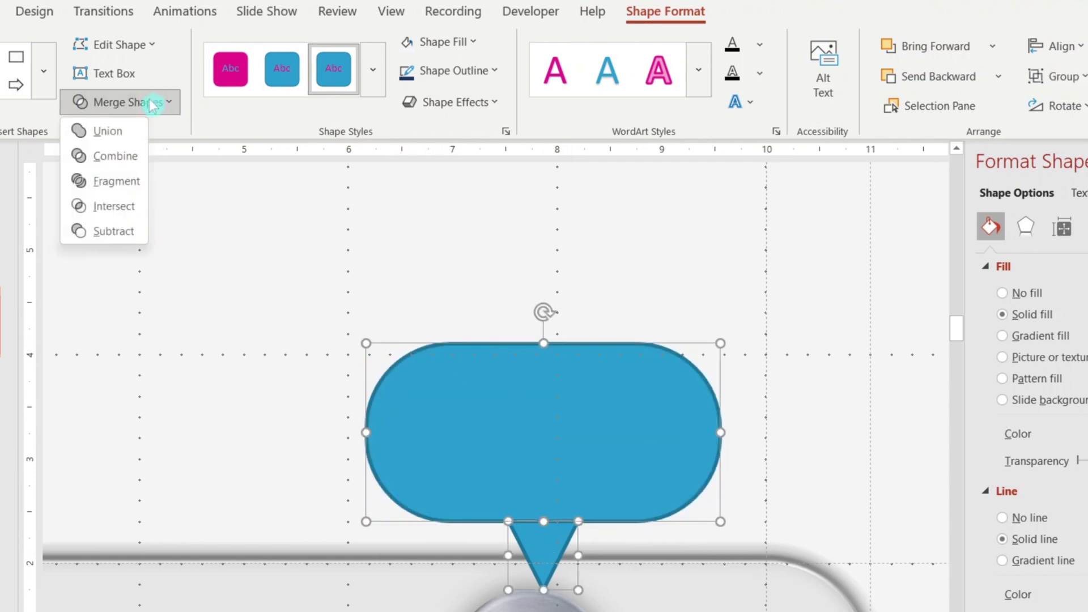
click(129, 142)
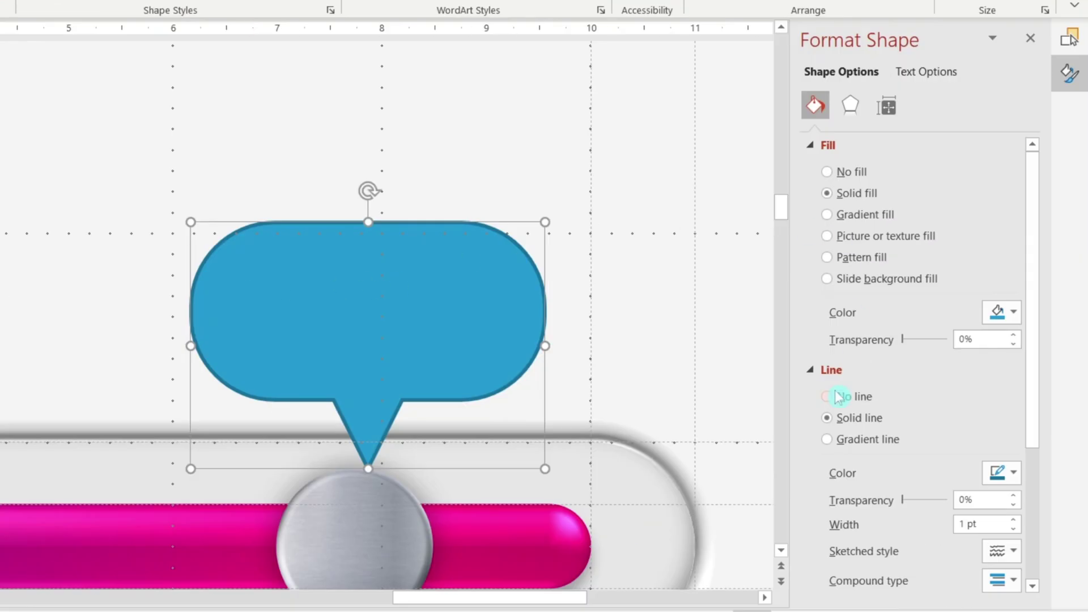
Remove the bubble's outline and give it a two-stop magenta gradient fill.
click(836, 393)
click(875, 214)
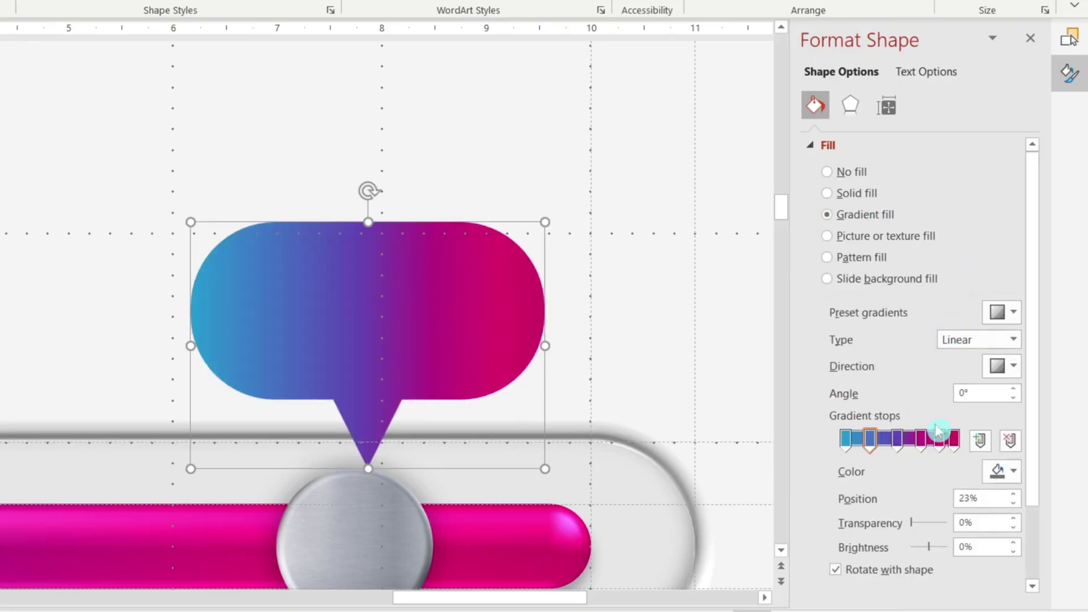
click(1010, 439)
click(1010, 440)
click(1009, 439)
click(1009, 440)
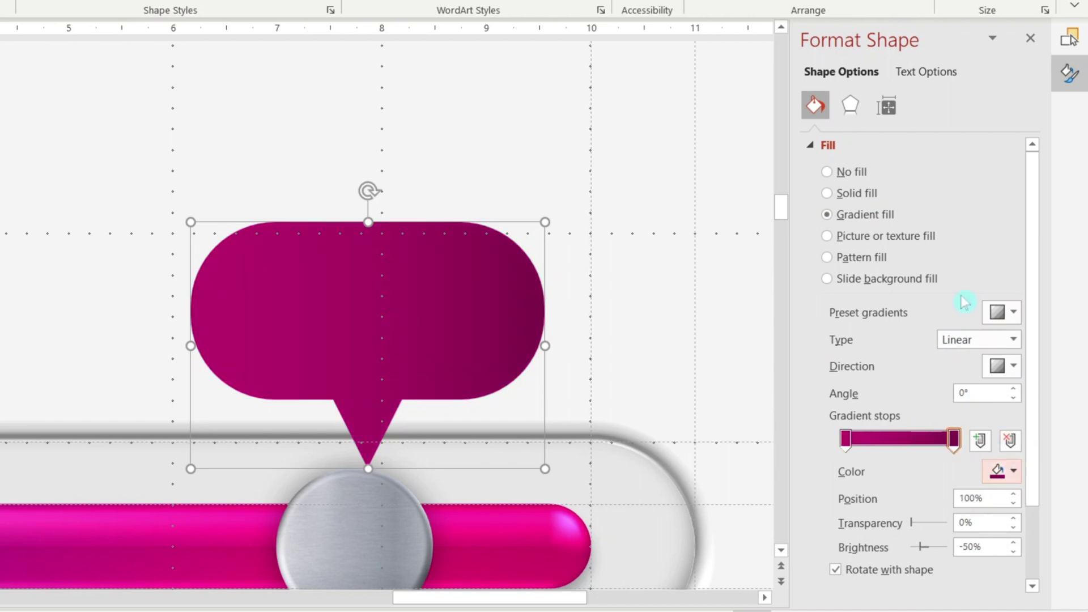
click(845, 439)
click(1013, 471)
Set the gradient direction to Linear Down so it darkens toward the bottom.
click(880, 401)
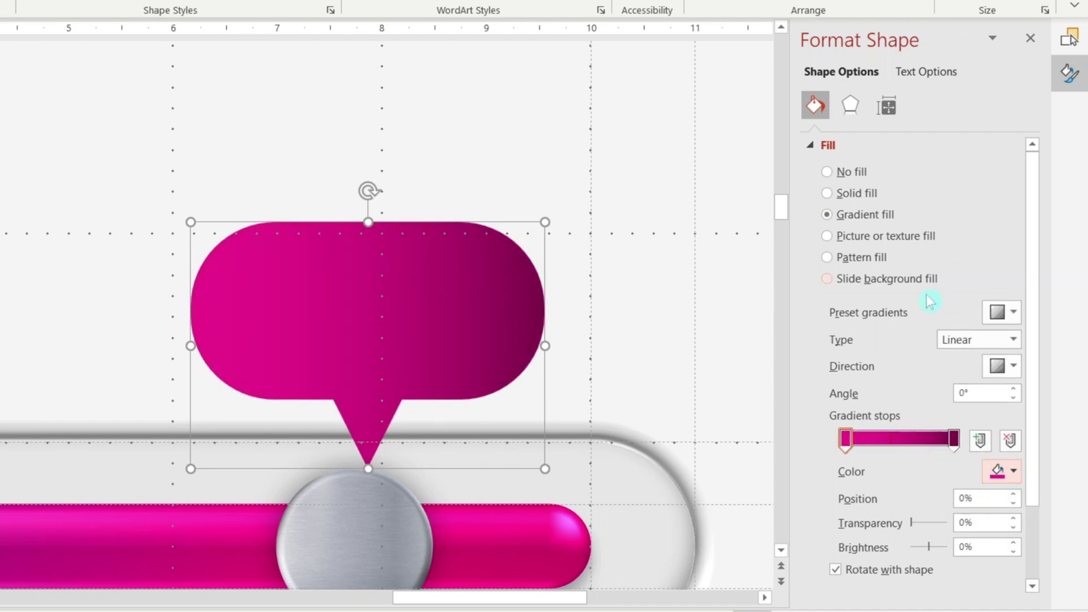
click(1007, 366)
click(912, 415)
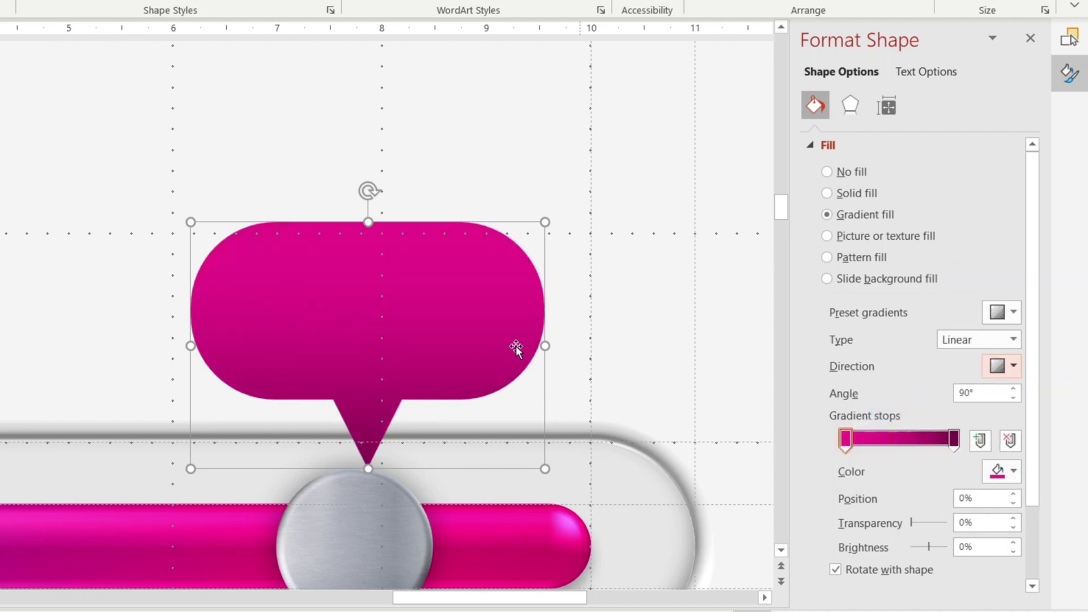
click(851, 107)
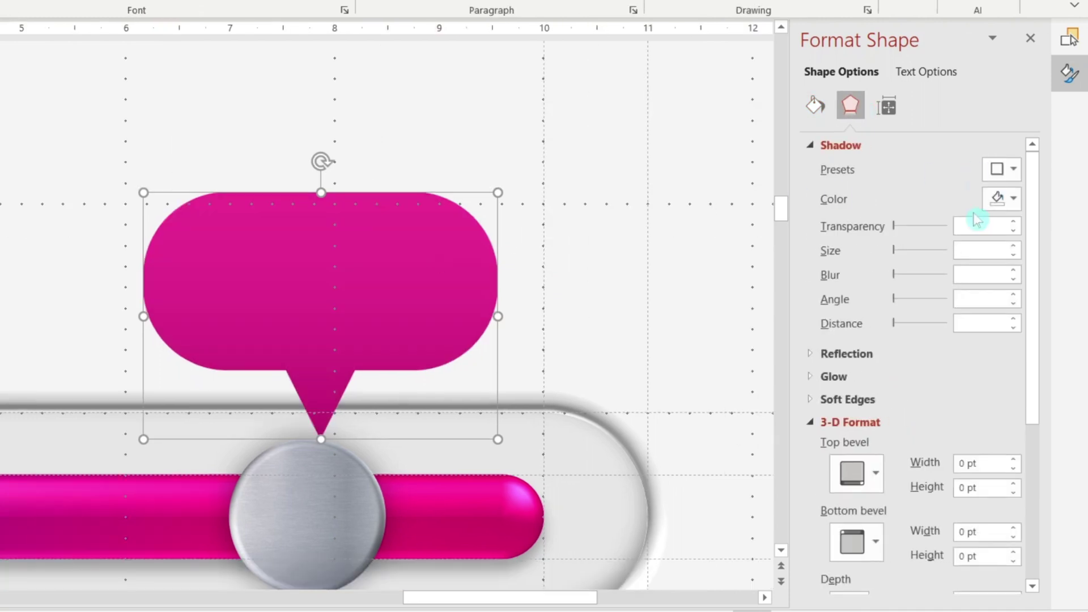
Apply a rounded top bevel to the bubble, 18 pt wide and 4 pt high.
click(876, 473)
click(855, 319)
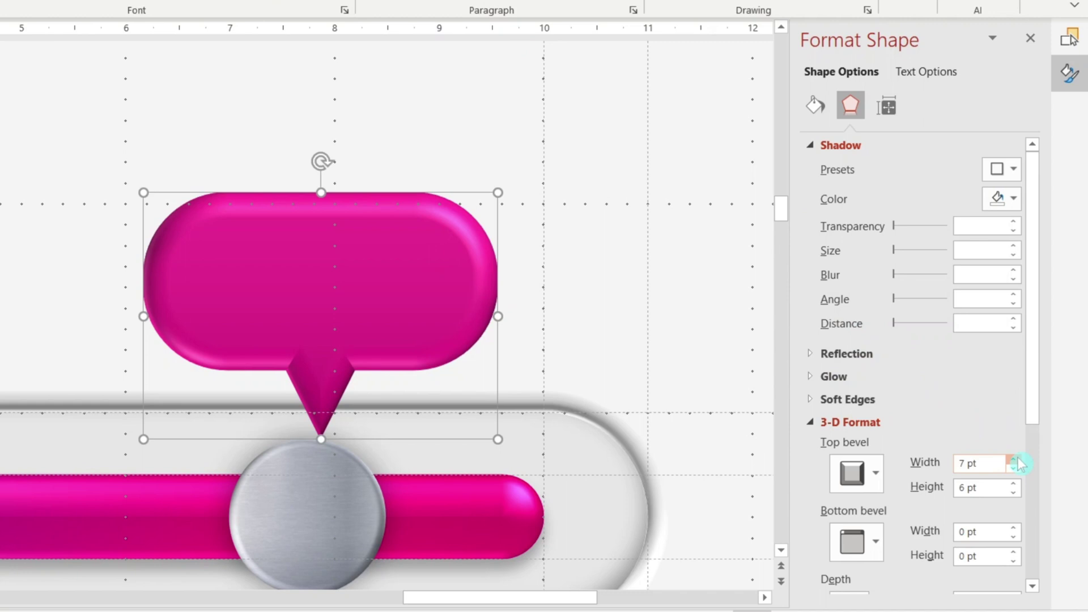
drag(1019, 464, 1020, 479)
click(1015, 491)
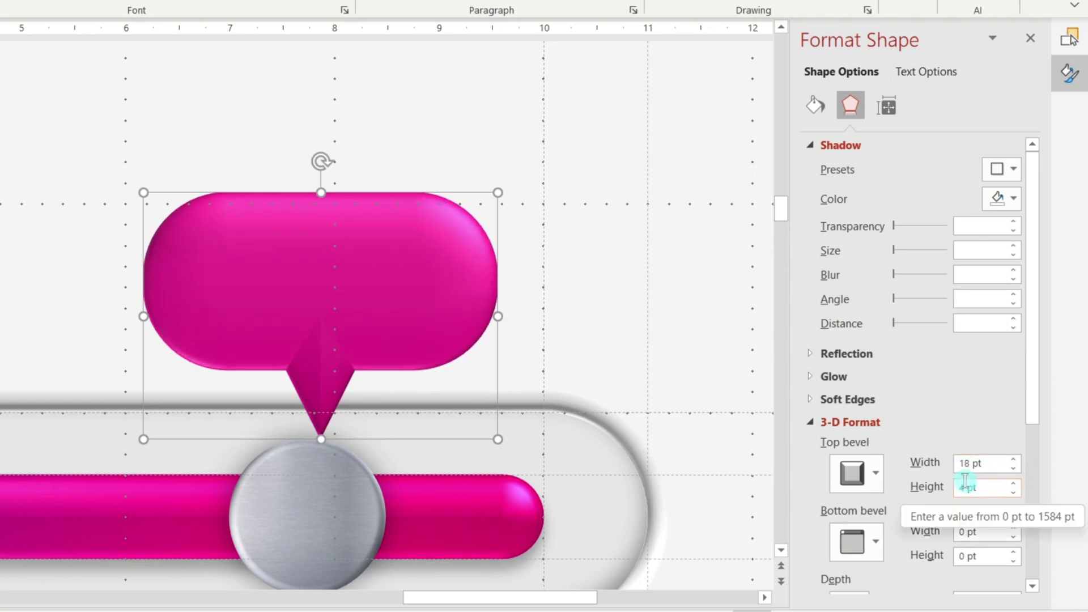
drag(1032, 383, 1039, 509)
Pick a 3D material and the first Neutral lighting preset for the bubble.
click(853, 492)
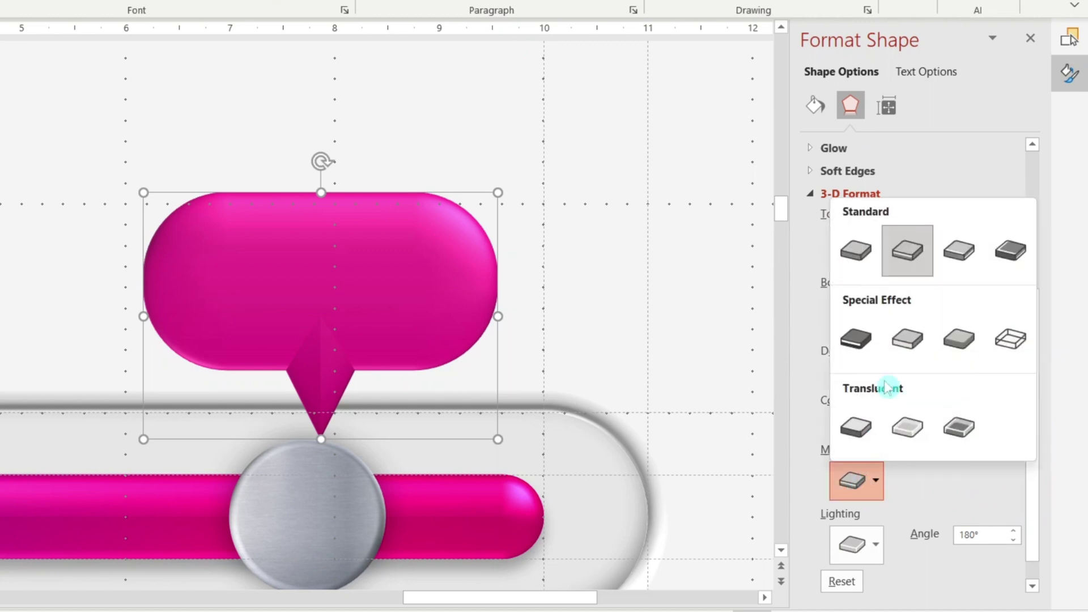
click(906, 249)
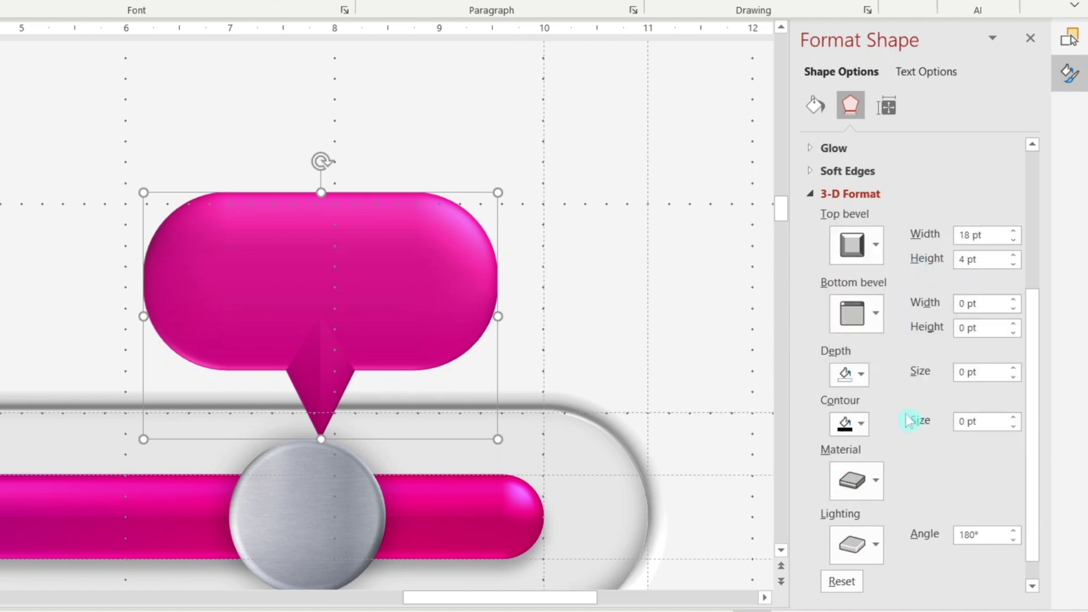
click(867, 547)
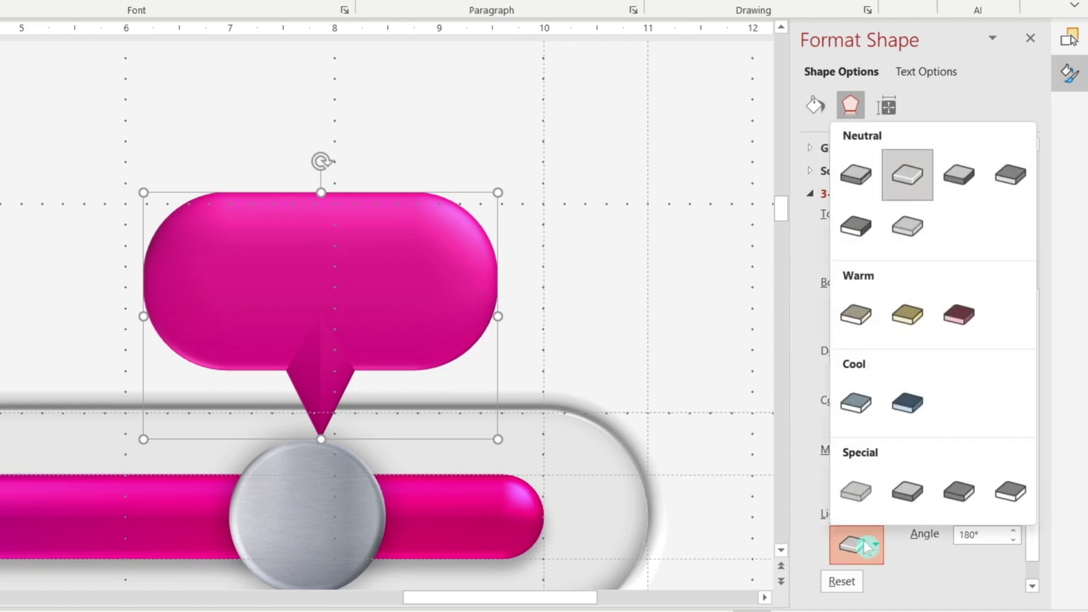
click(856, 175)
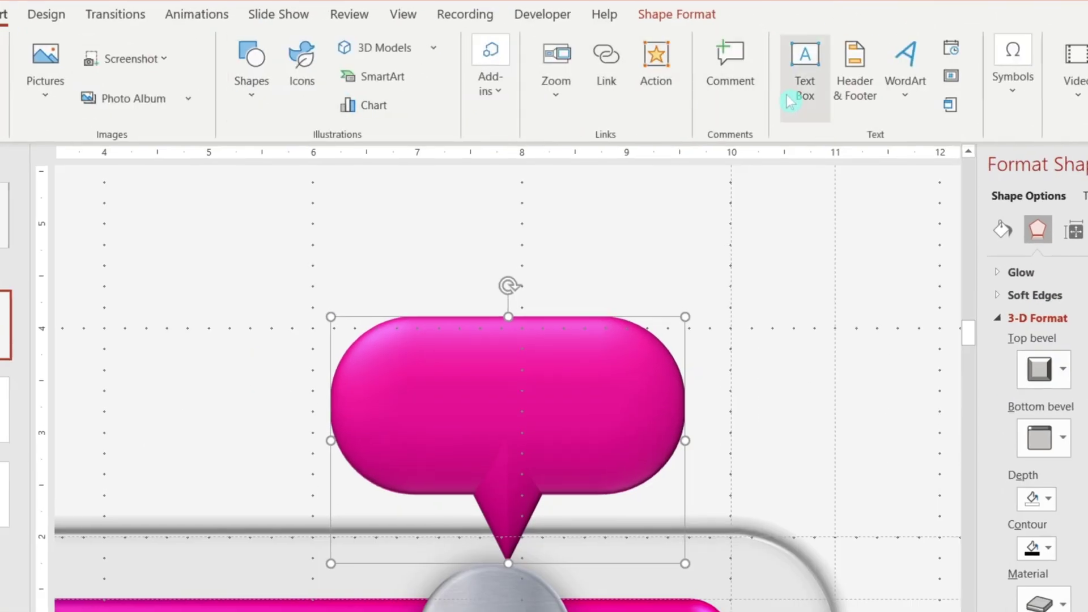
Add a text box in the bubble with a white label in the [z] Arista Light font.
click(789, 101)
drag(387, 359, 681, 442)
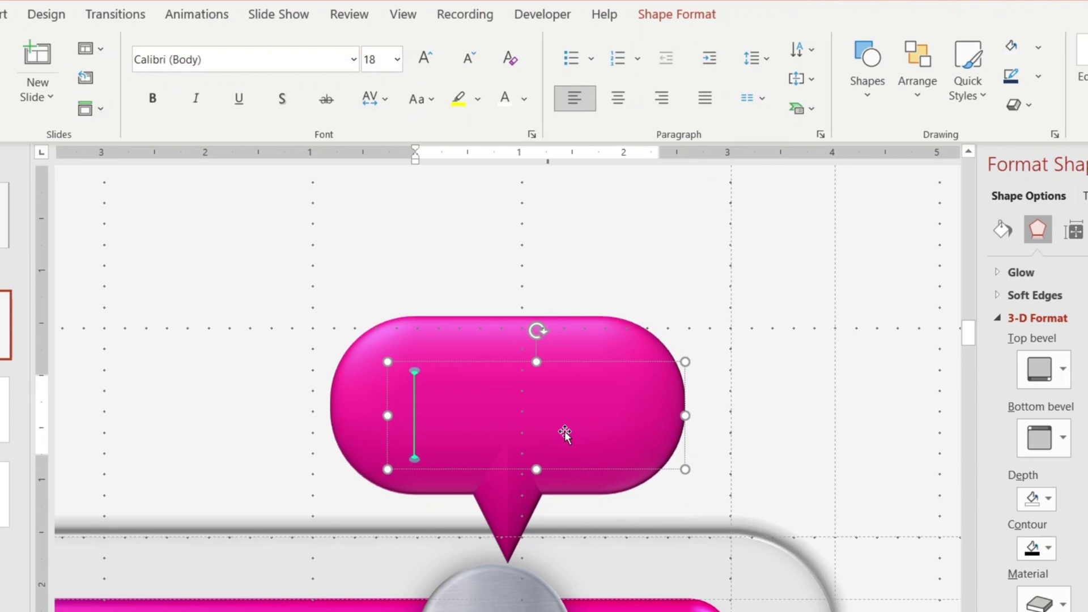
text(10!)
click(578, 468)
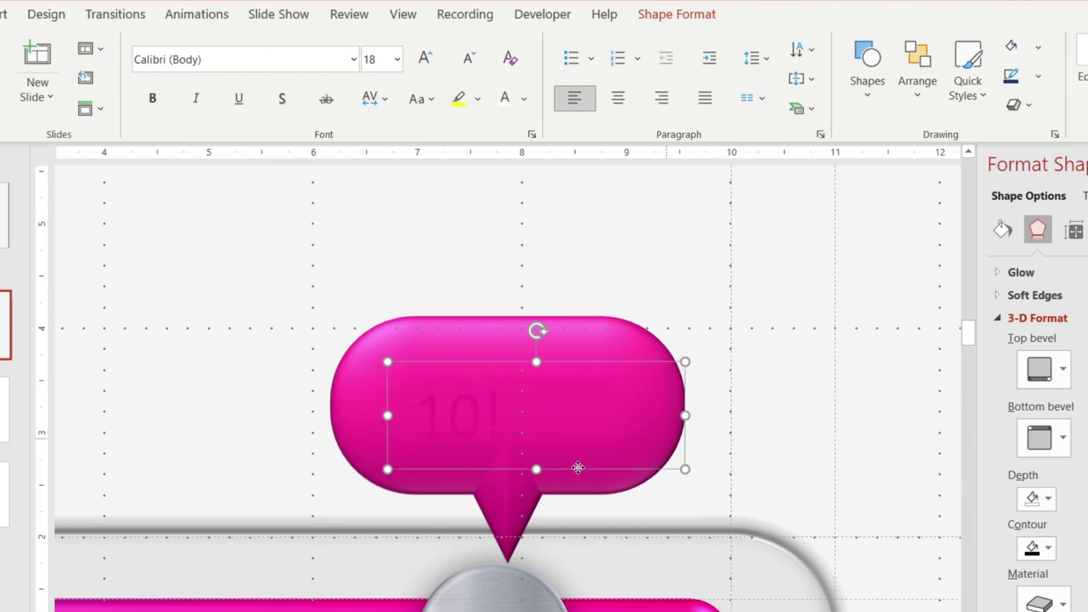
click(523, 99)
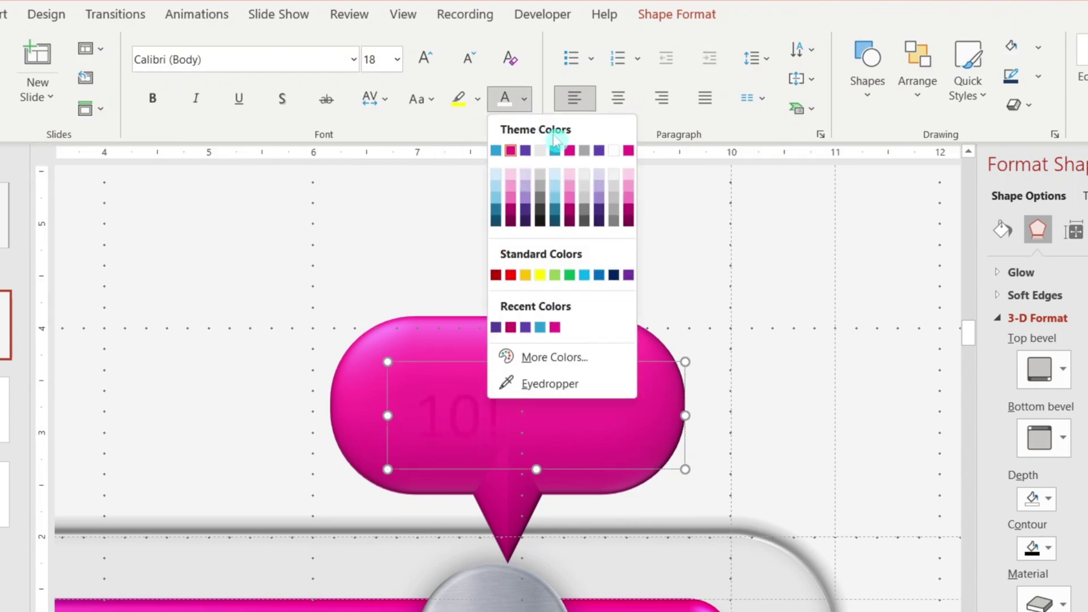
click(610, 150)
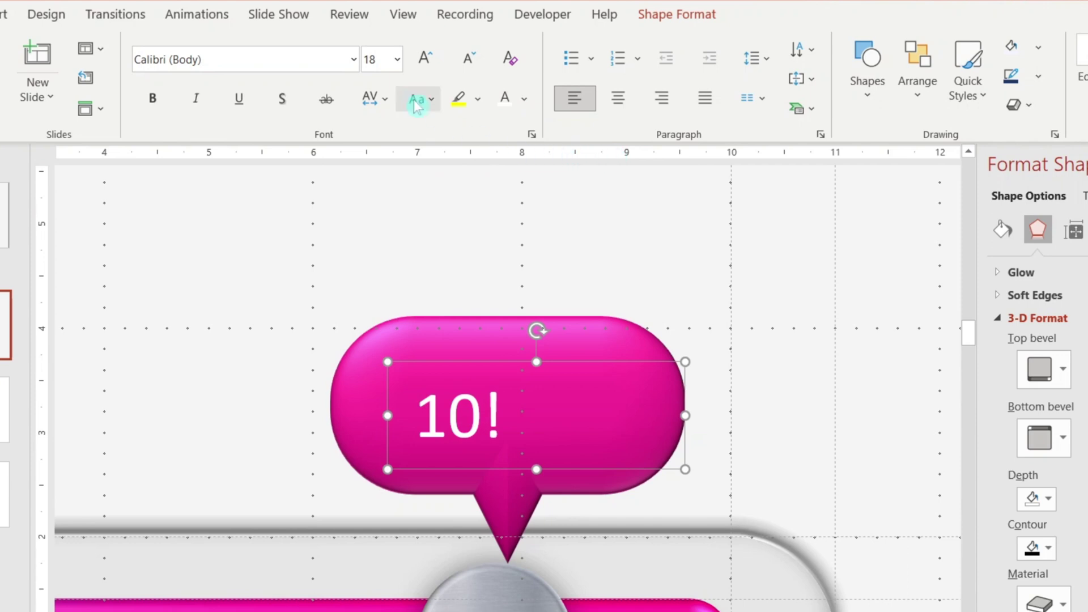
click(353, 62)
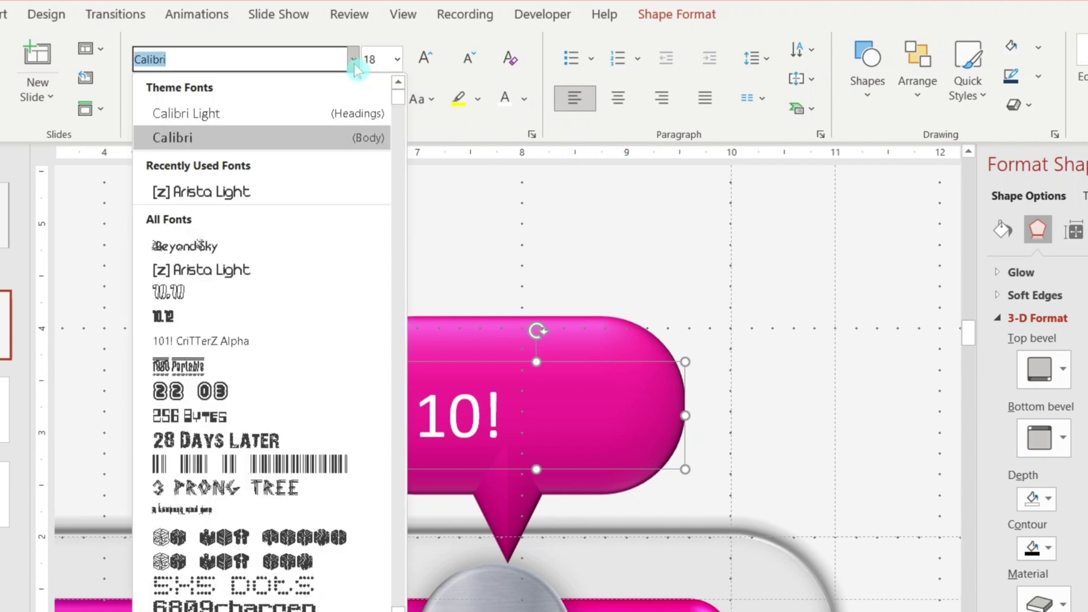
click(297, 190)
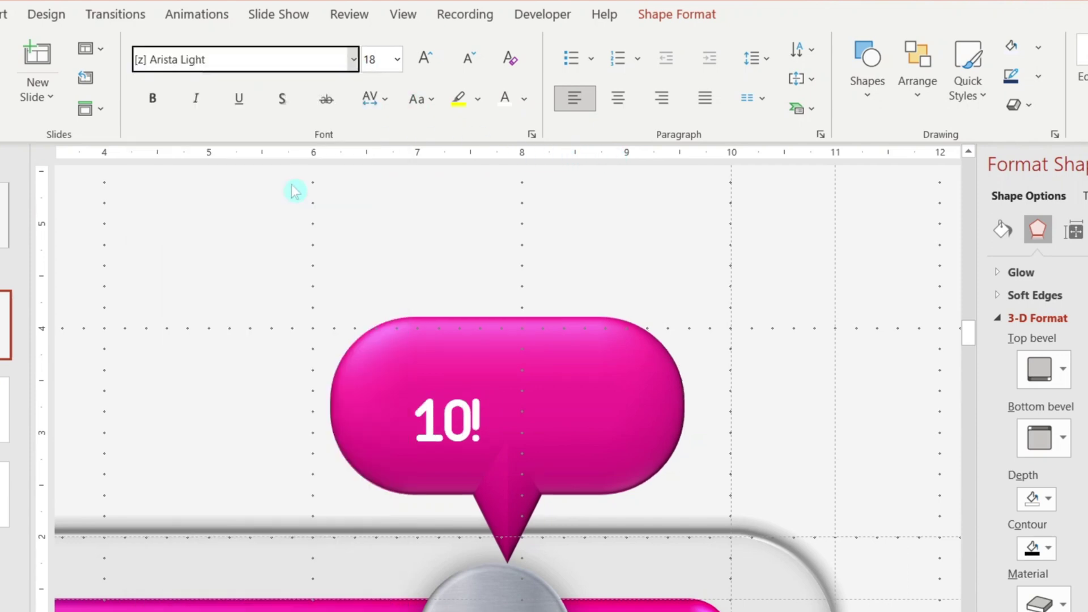
Correct the label to 10%, centre it, enlarge it and position it within the bubble.
click(475, 414)
key(Delete)
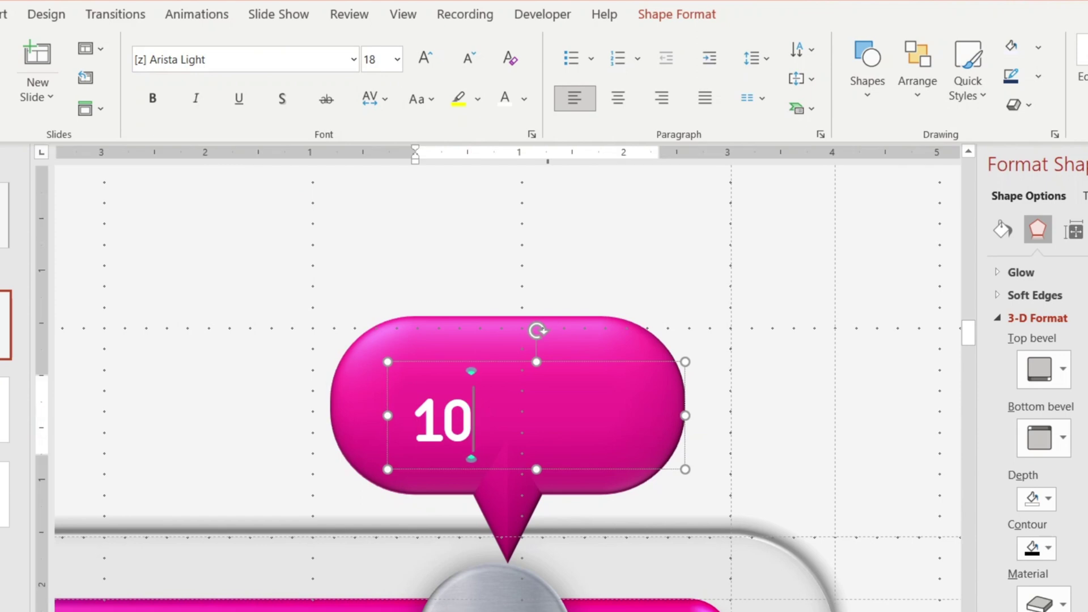
text(%)
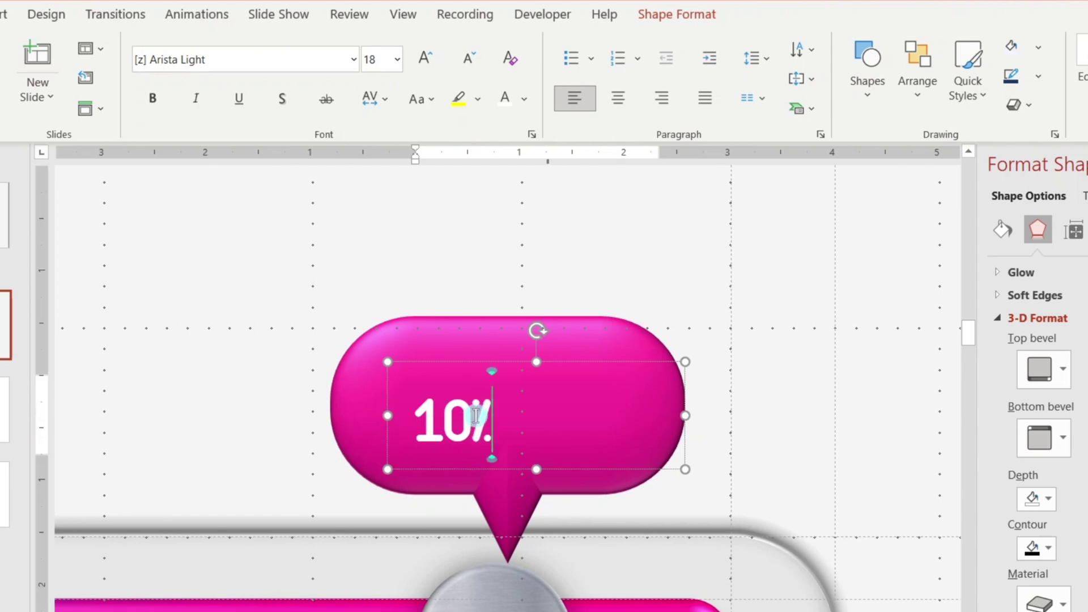
click(478, 479)
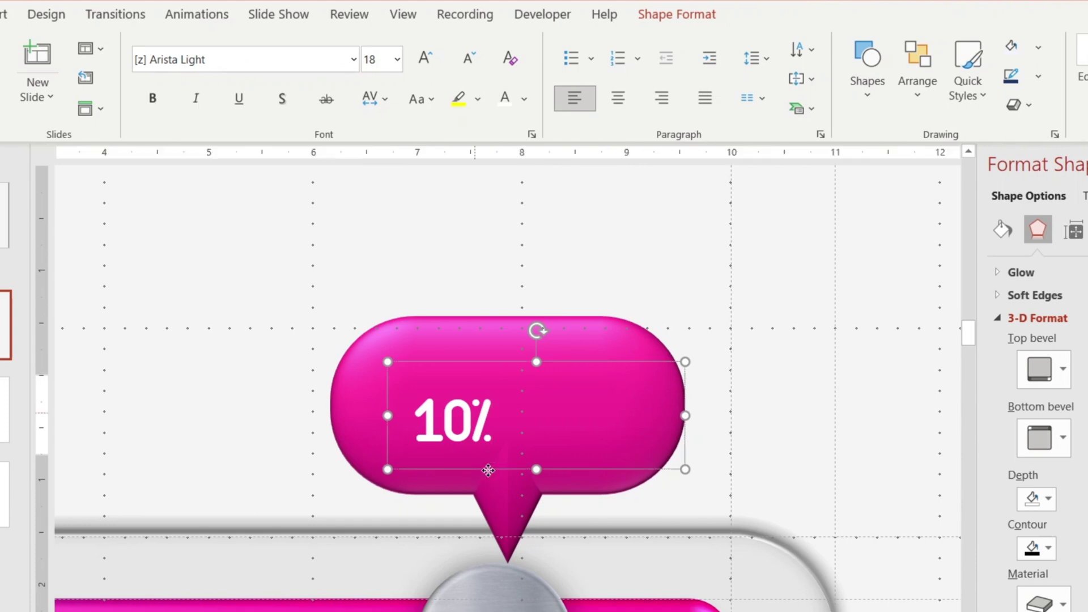
click(618, 98)
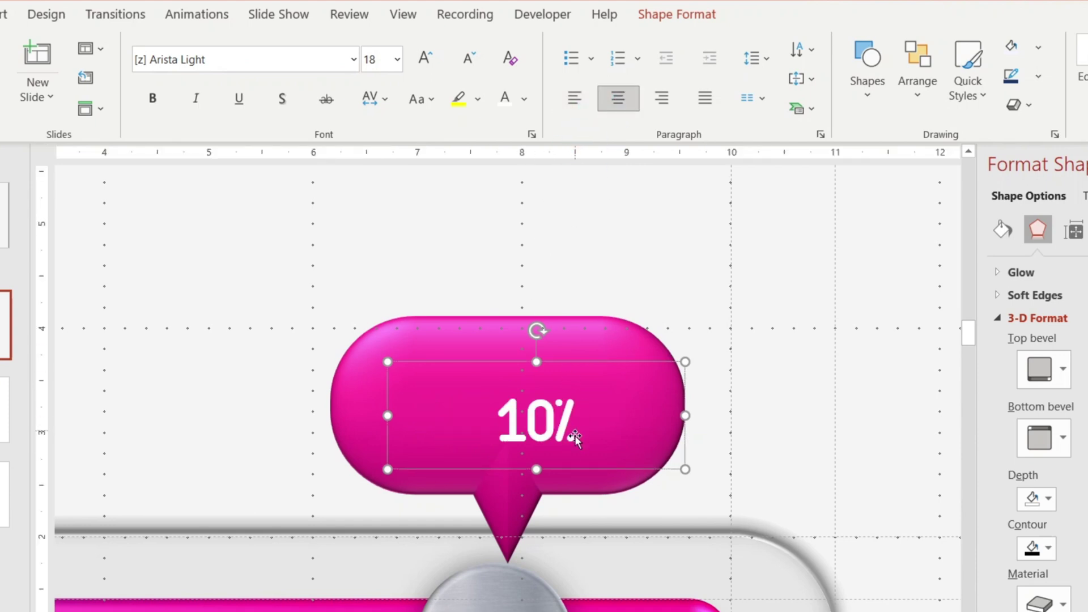
drag(575, 471, 546, 453)
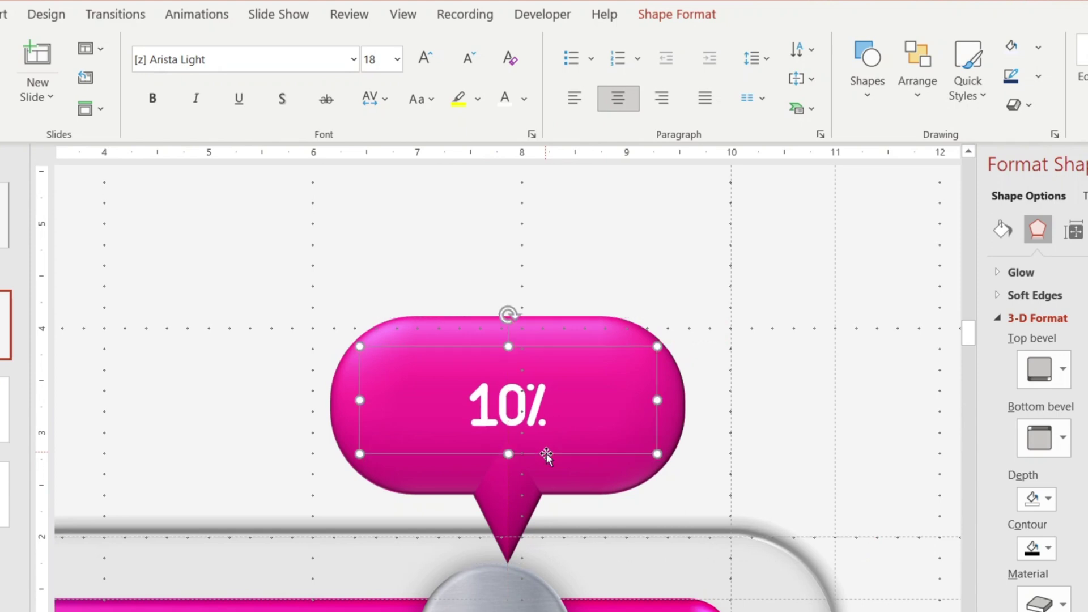
click(425, 59)
click(425, 58)
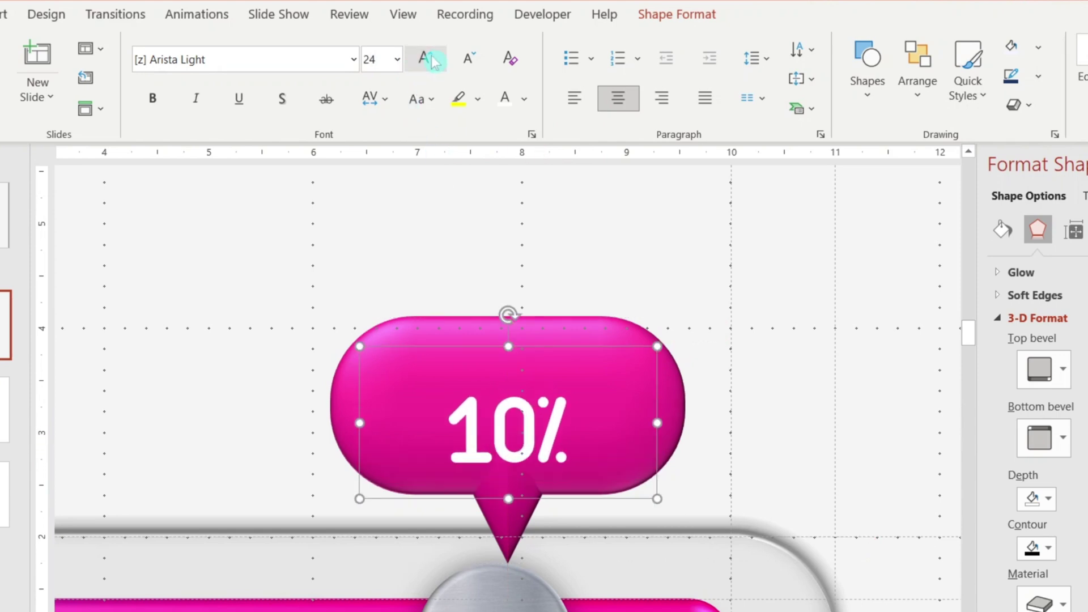
drag(557, 500, 559, 476)
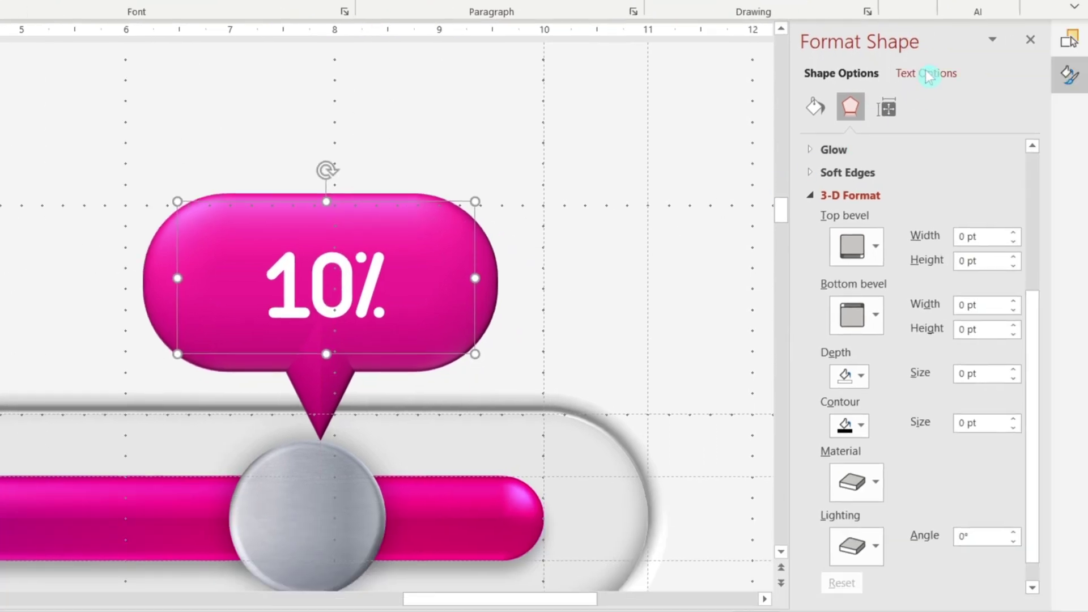
Give the 10% text a top bevel 3 pt wide and 1 pt high via Text Options 3-D Format.
click(929, 74)
click(851, 105)
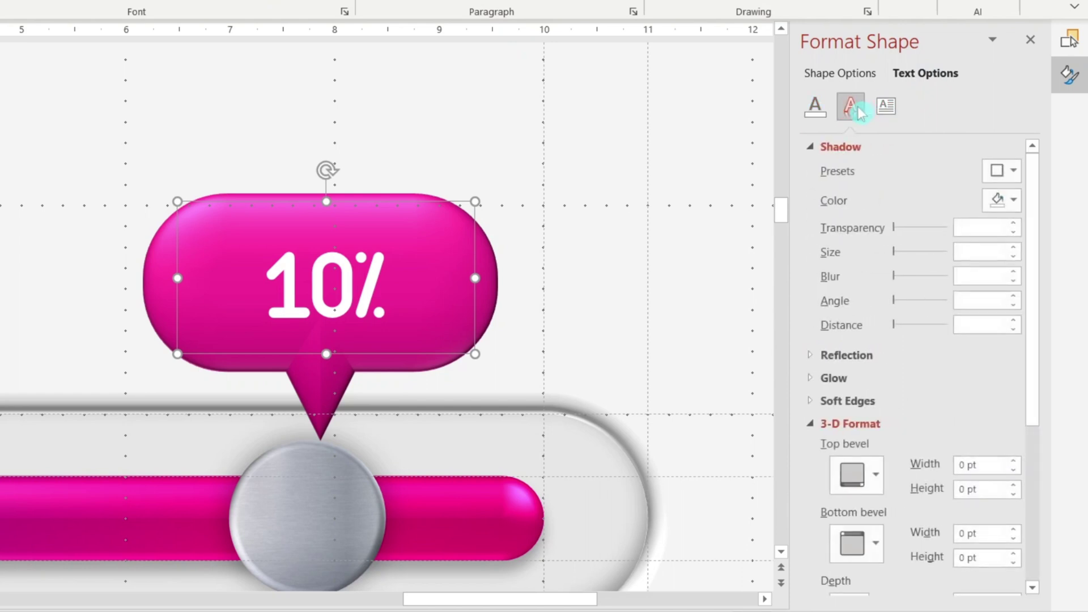
click(855, 474)
click(867, 323)
scroll(1039, 332, down, 1)
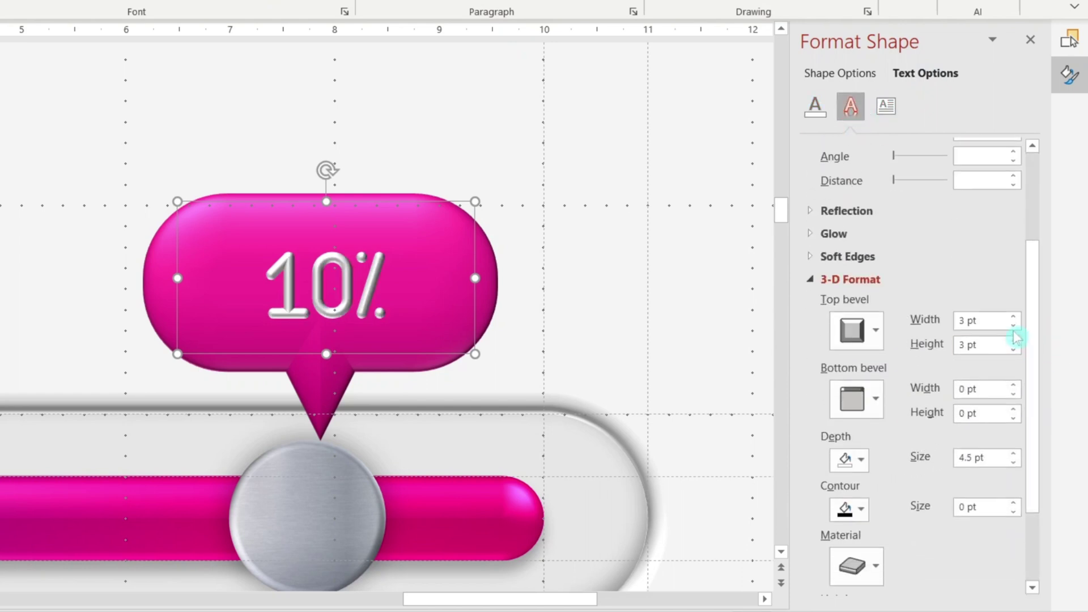
click(1014, 325)
click(1013, 349)
click(1017, 348)
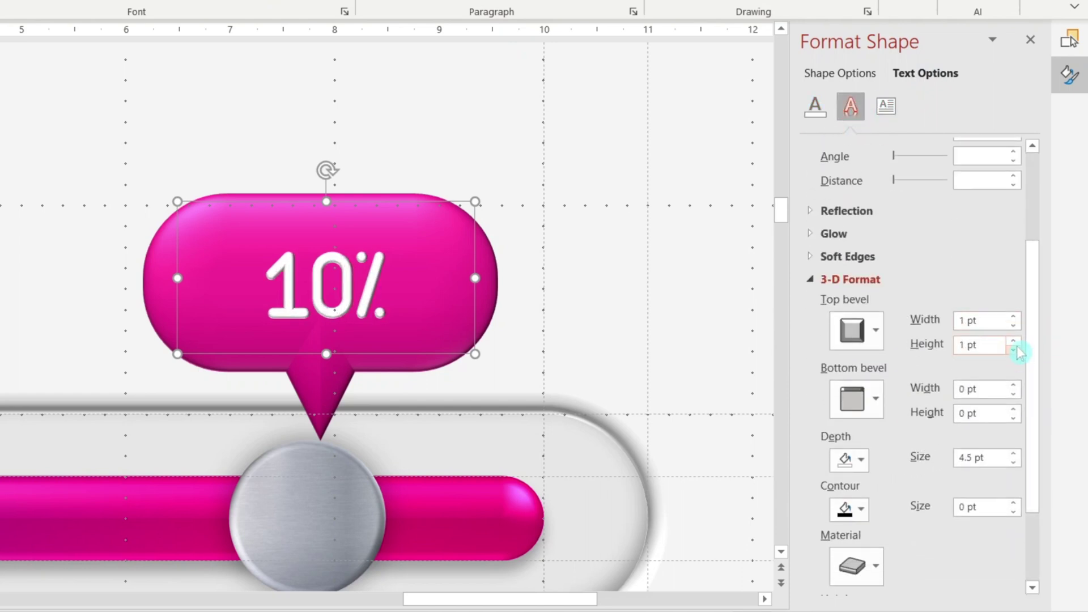
scroll(1018, 355, down, 3)
click(1013, 204)
click(1013, 204)
click(1014, 204)
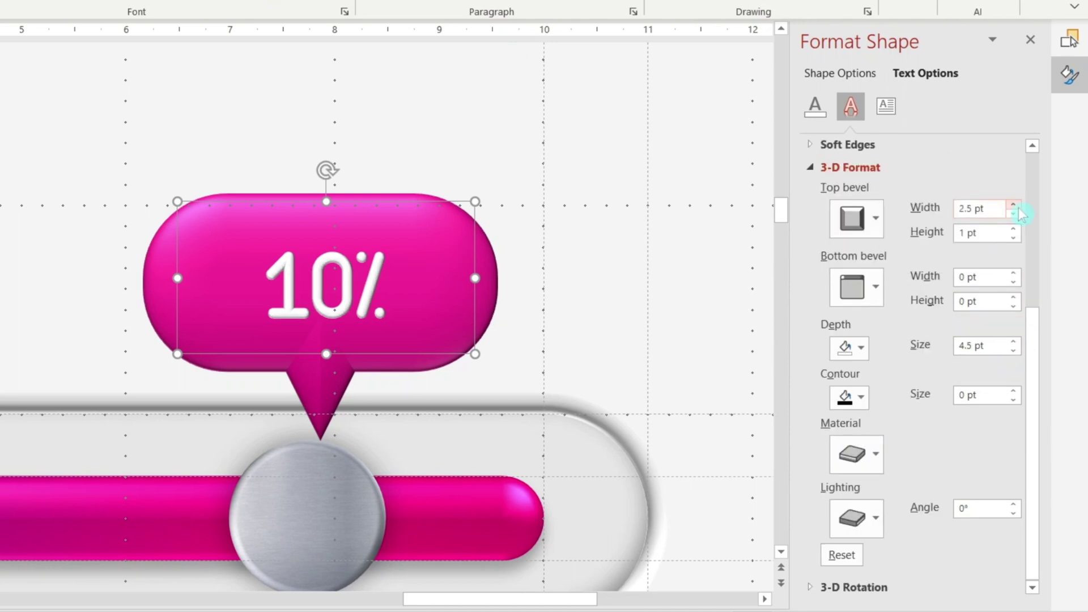
click(1013, 205)
click(1016, 227)
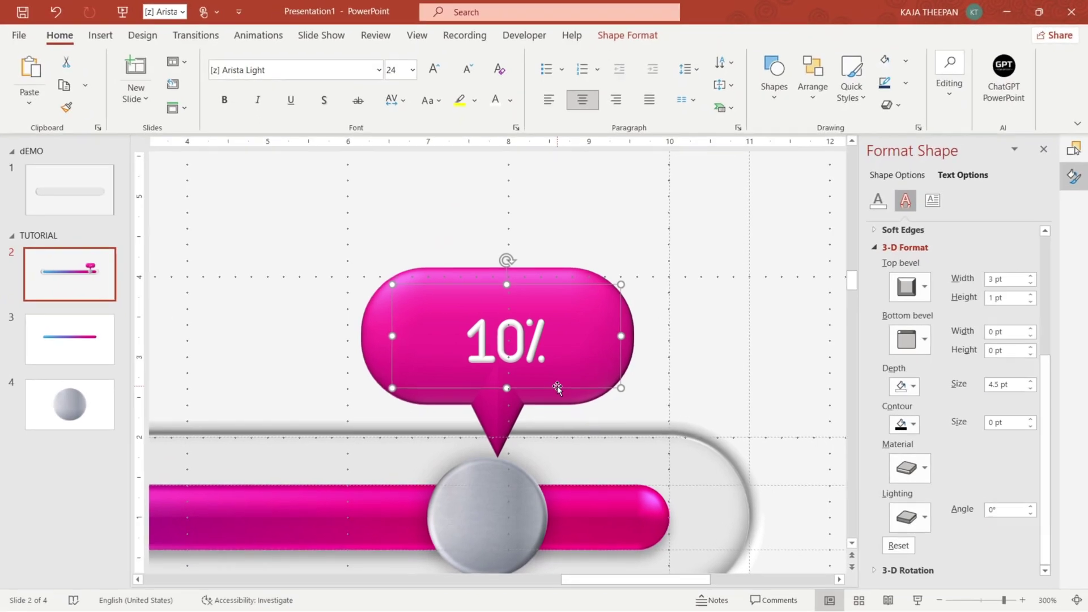
Centre-align the bubble, label and knob and group them with Ctrl+G.
ctrl+click(508, 422)
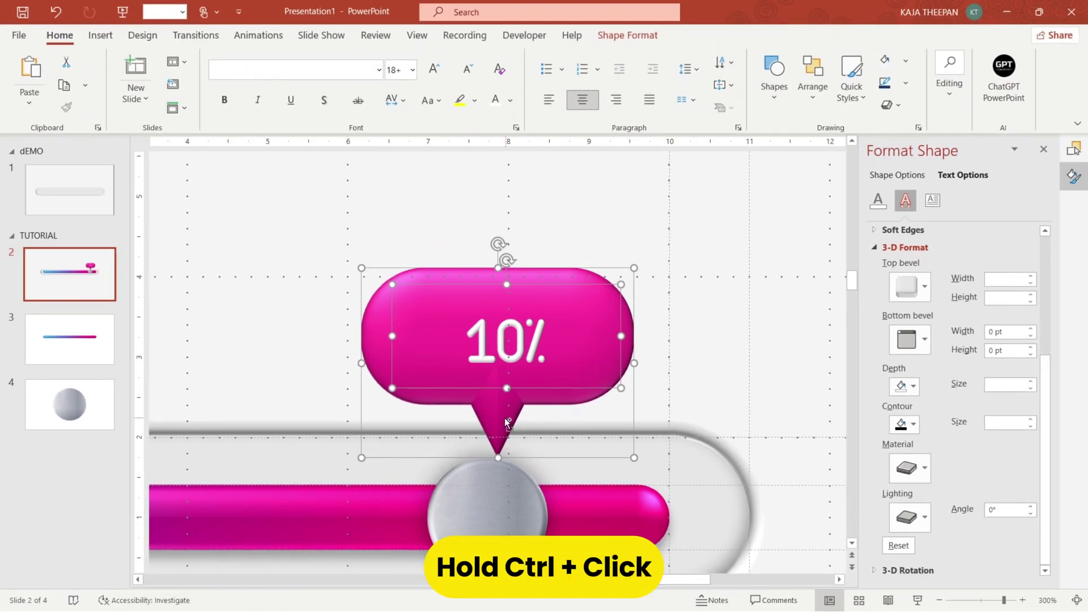
ctrl+click(490, 480)
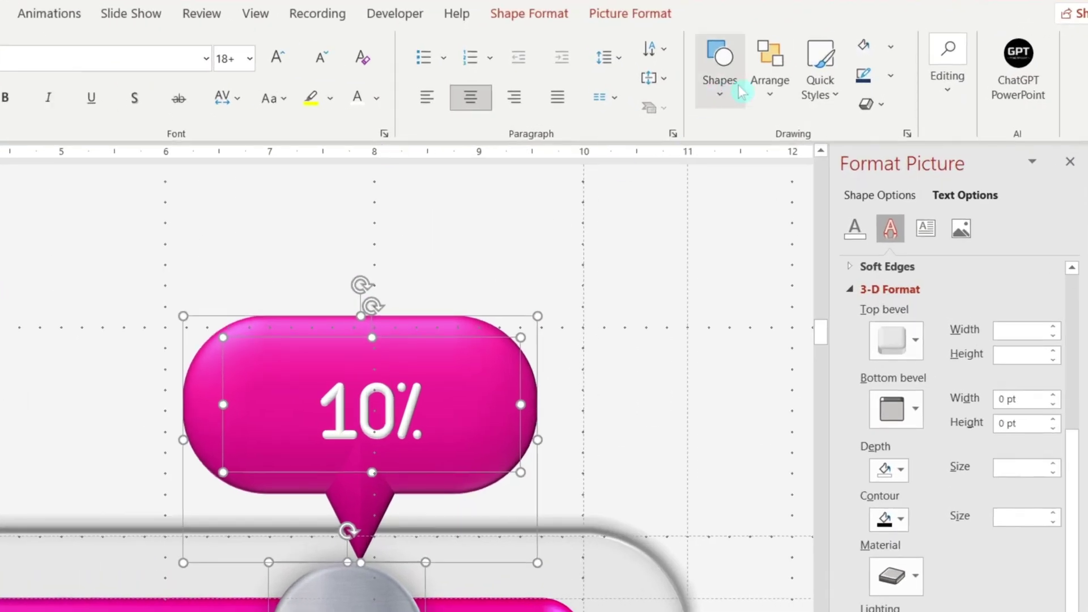
click(766, 93)
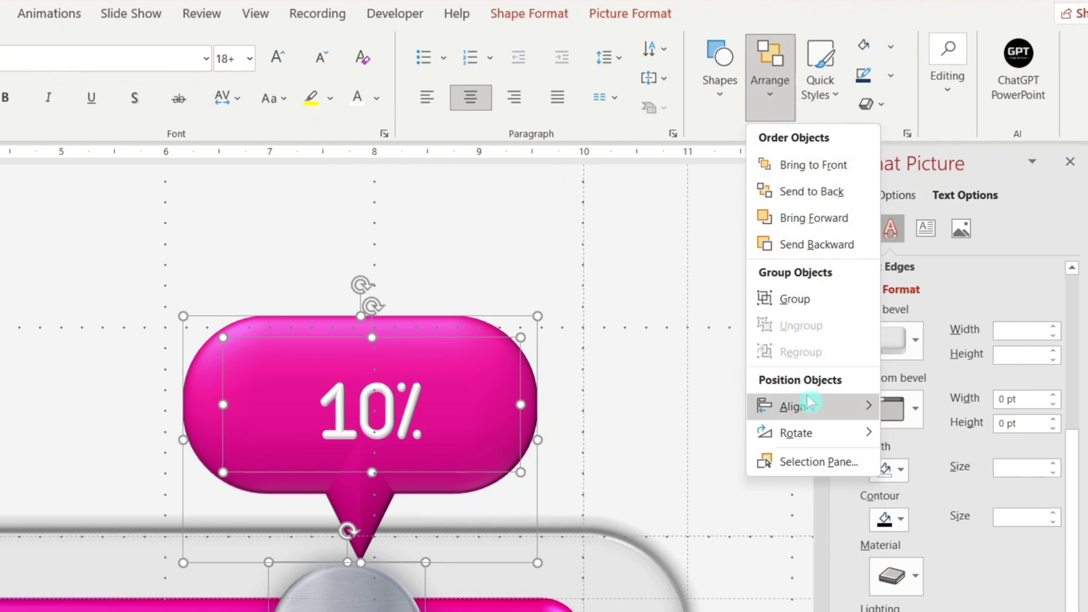
mouse_move(795, 406)
click(920, 435)
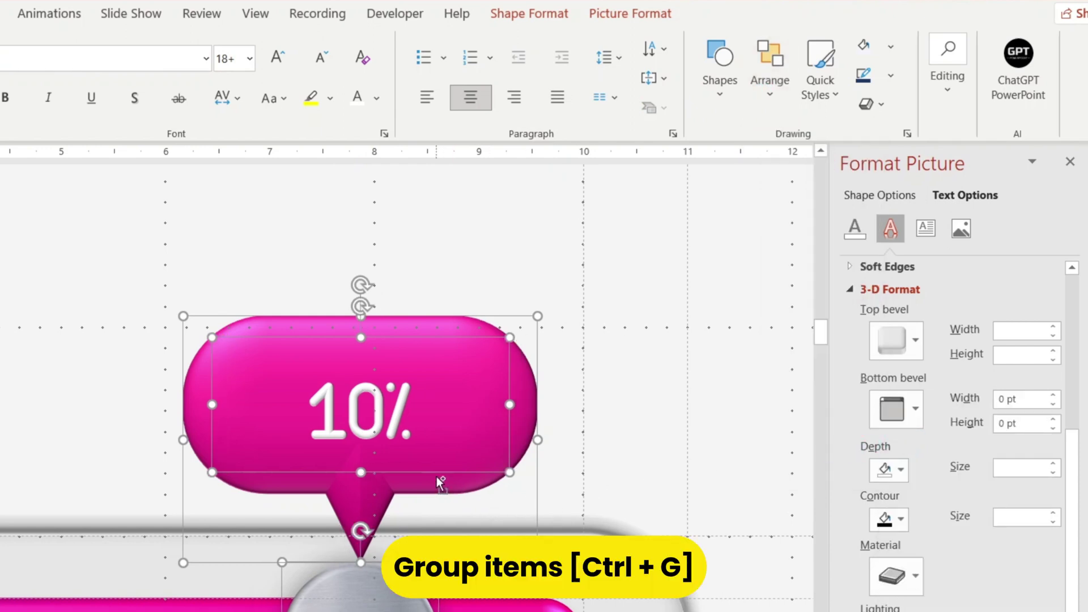
key(ctrl+g)
Move the grouped handle to the bar's left end and select the extra slides to remove.
drag(609, 344, 247, 342)
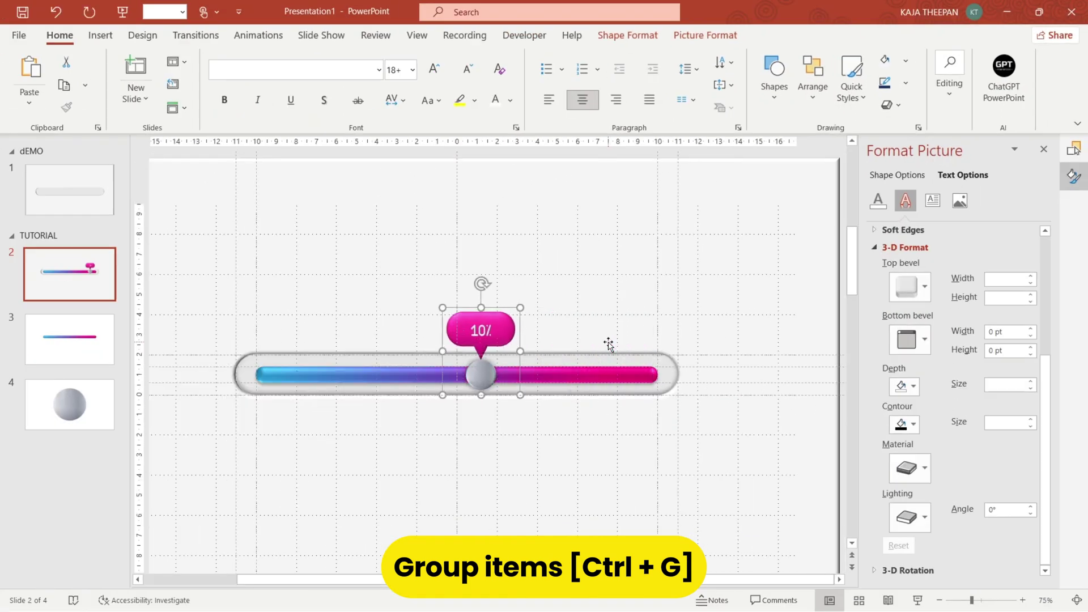
scroll(248, 342, up, 10)
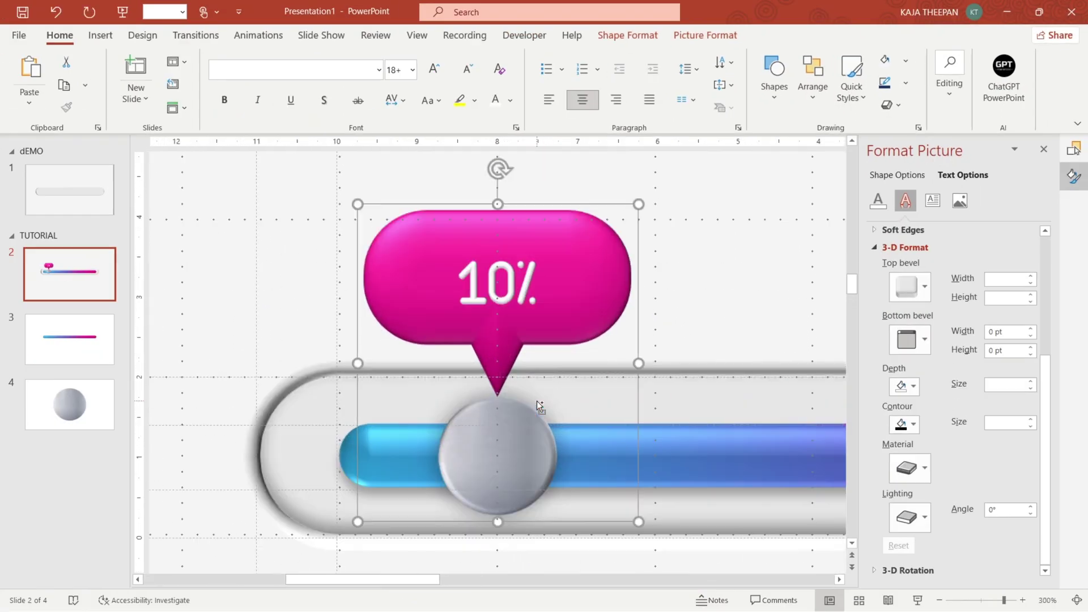
scroll(248, 342, down, 3)
click(73, 340)
Delete the extra slides, duplicate slide 2, nudge the handle right and edit its percentage up.
key(Delete)
key(Delete)
click(56, 289)
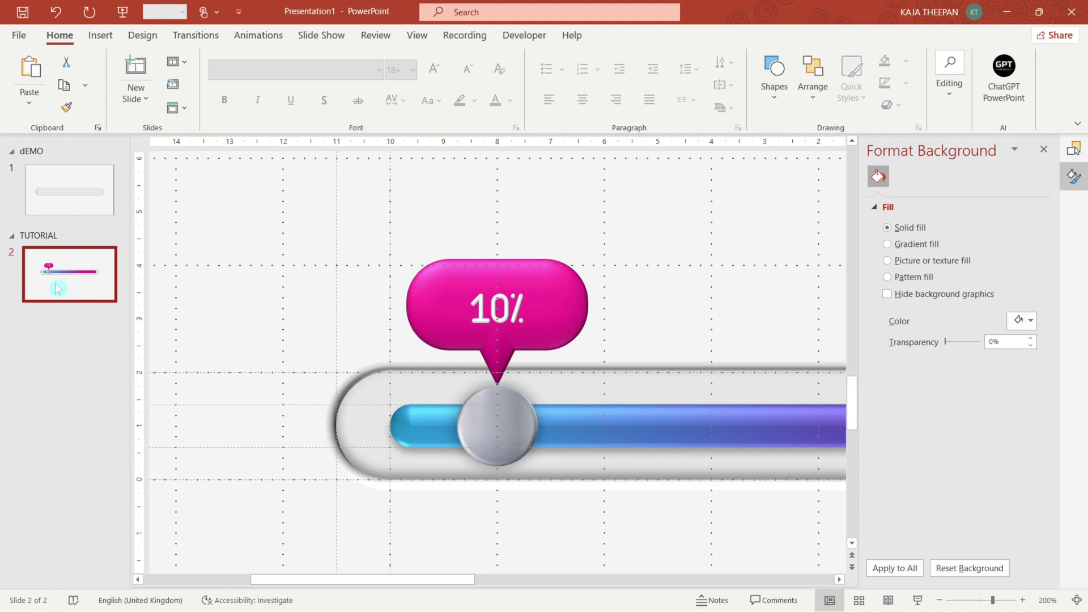
key(ctrl+d)
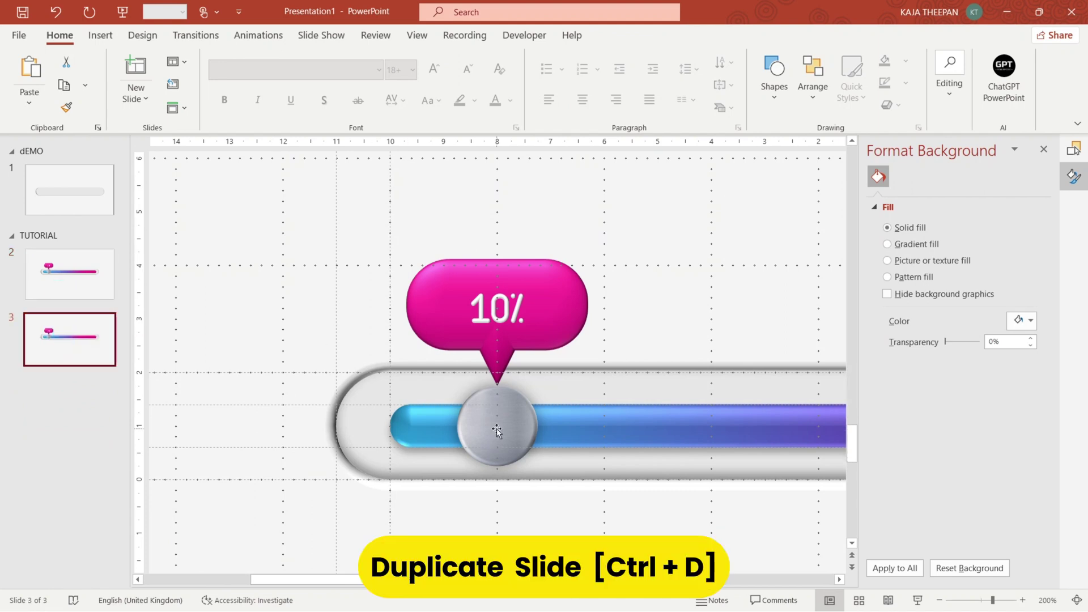
click(496, 431)
drag(496, 431, 505, 430)
click(500, 313)
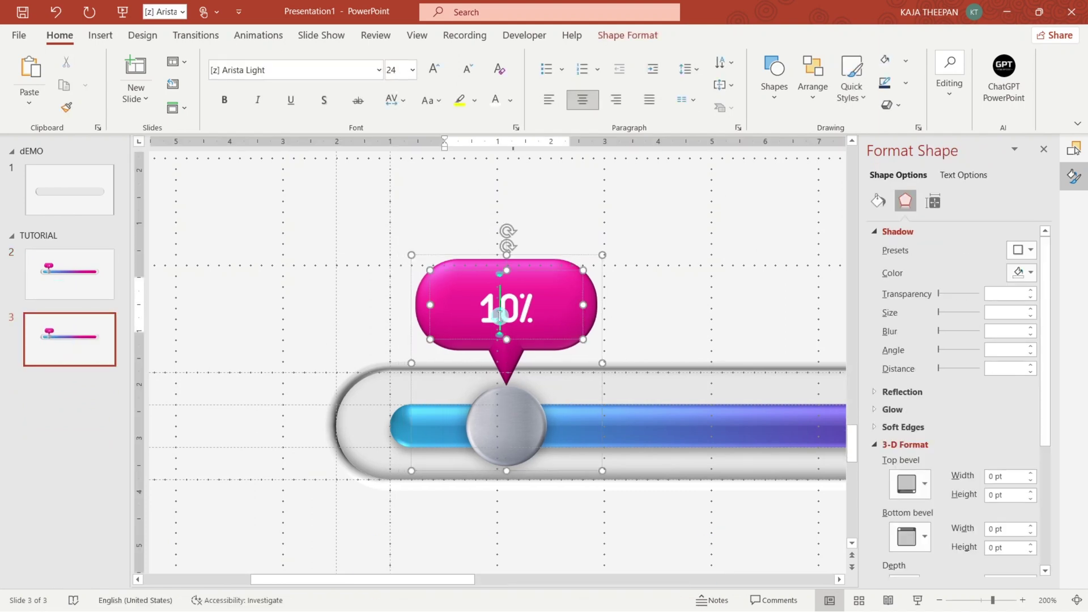
key(BackSpace)
text(1)
Keep duplicating with Ctrl+D, nudging the group right and raising the percentage by one each time.
key(ctrl+d)
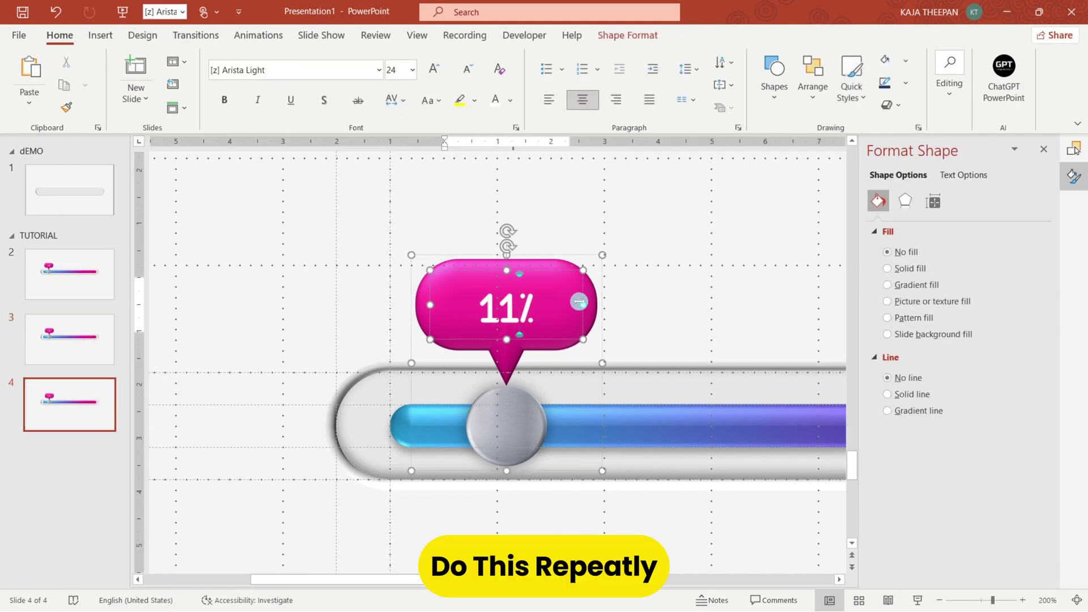
key(BackSpace)
text(2)
click(534, 449)
drag(534, 449, 539, 450)
key(ctrl+d)
key(BackSpace)
text(3)
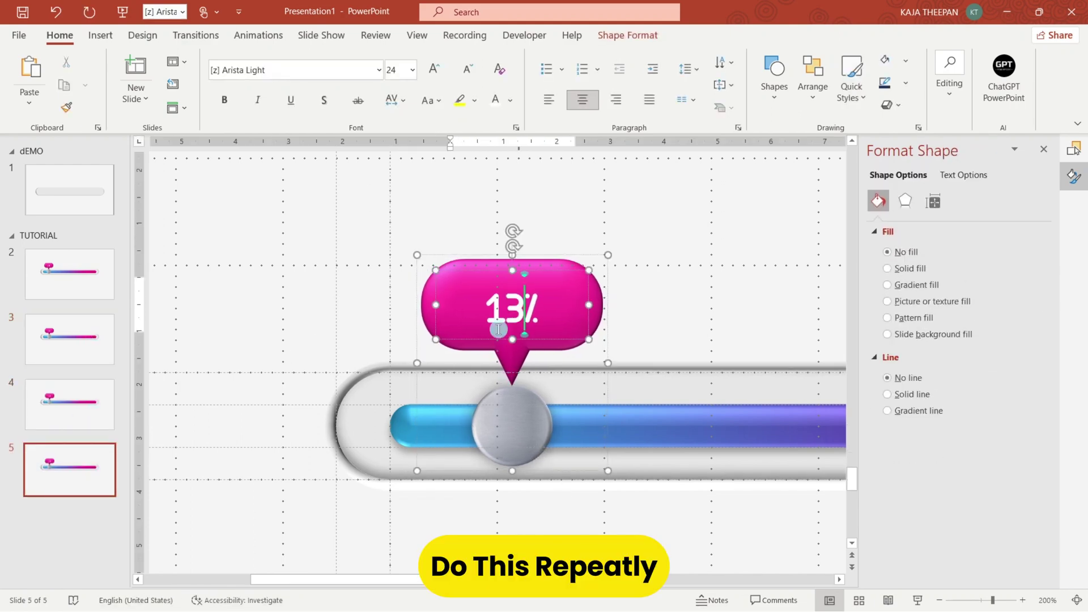
click(547, 455)
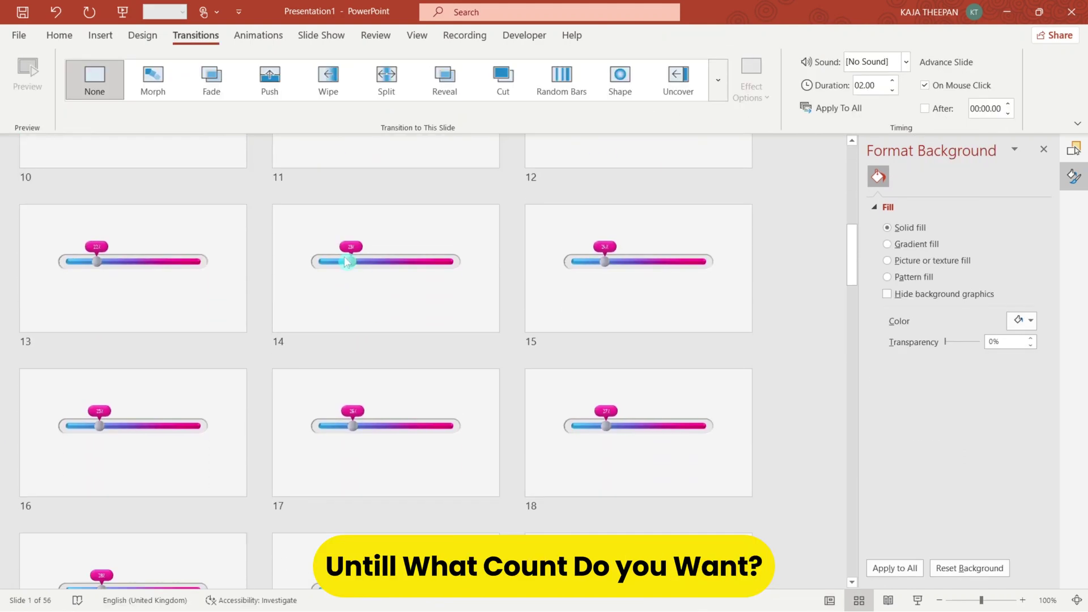
scroll(346, 263, down, 5)
scroll(346, 263, down, 5)
scroll(346, 263, down, 5)
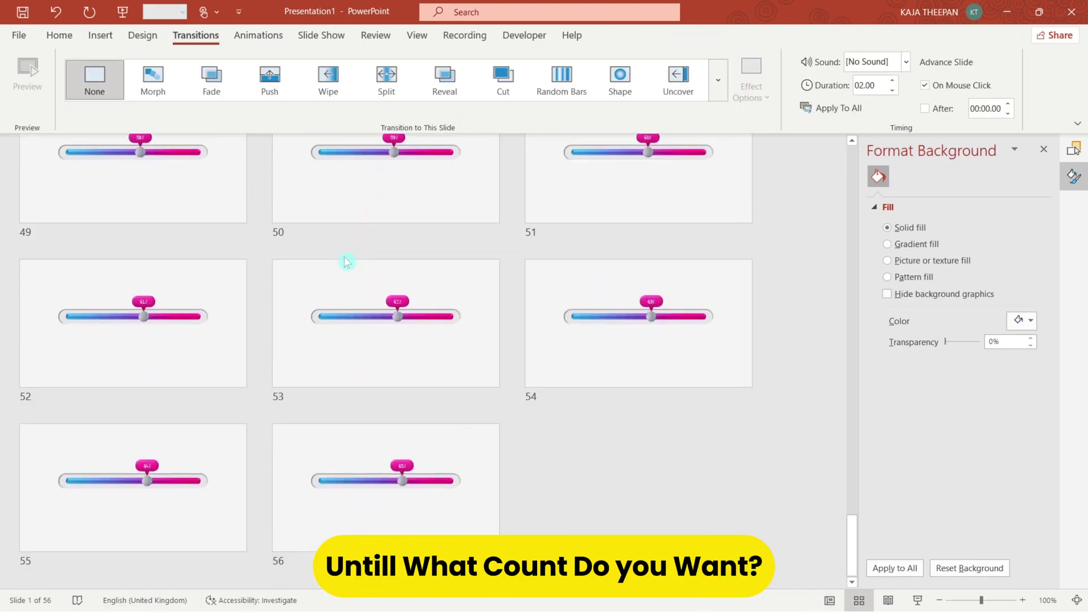
Open the last slide, slide 56, and start the slideshow from the status bar.
click(436, 457)
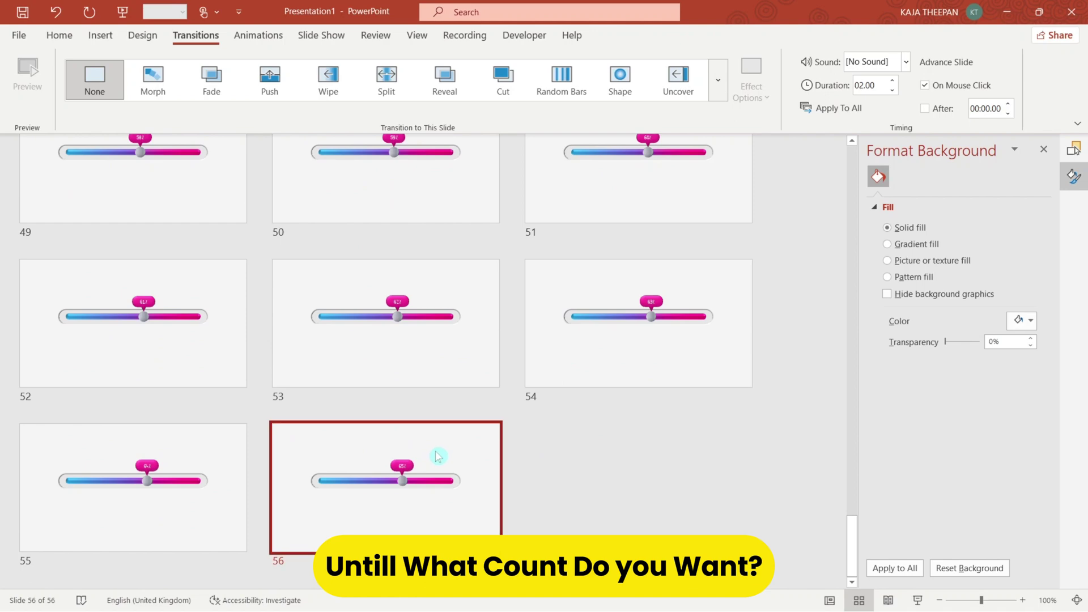
double_click(437, 457)
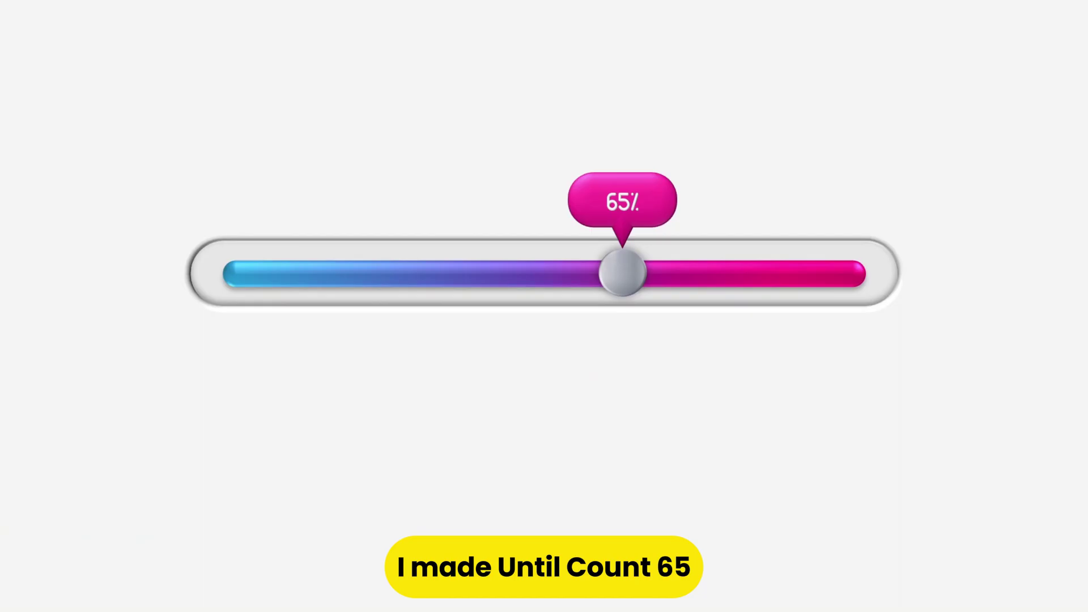
click(917, 600)
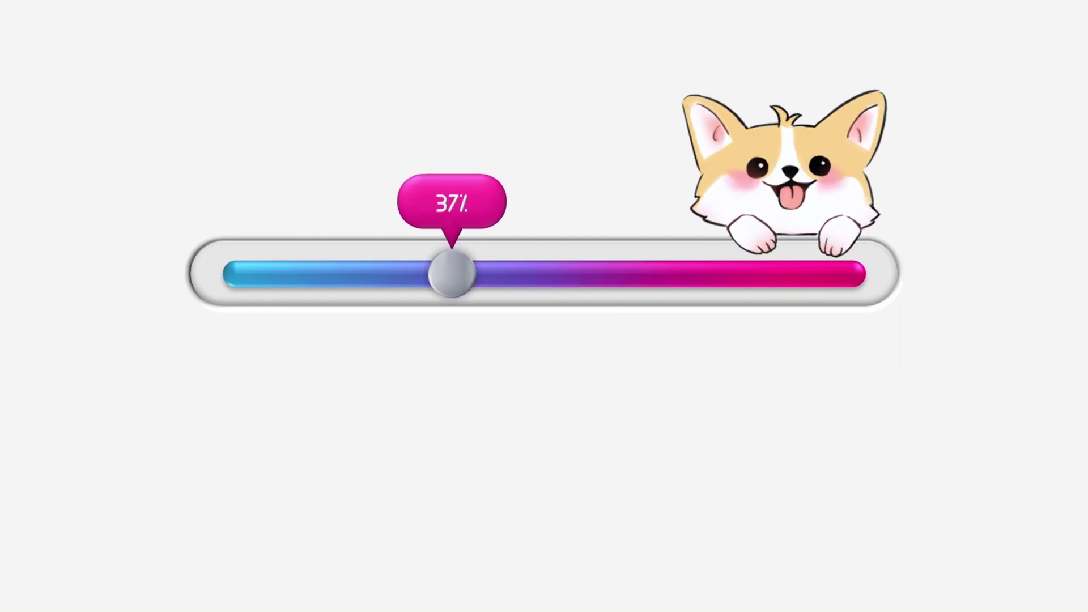
Give all slides a Cut transition advancing automatically after 00:00.00, not on mouse click.
key(Escape)
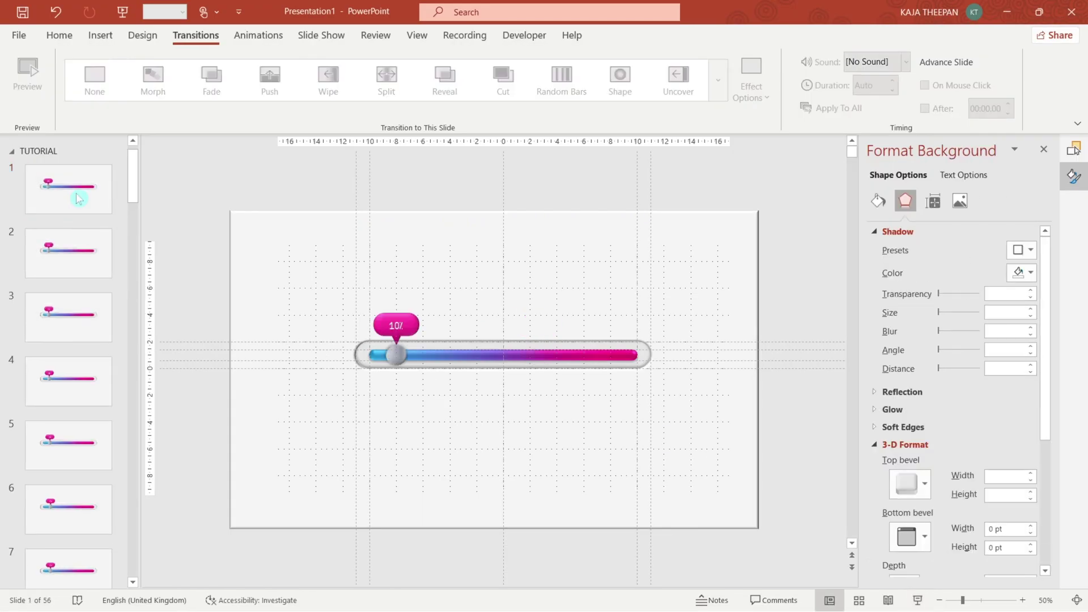
key(ctrl+a)
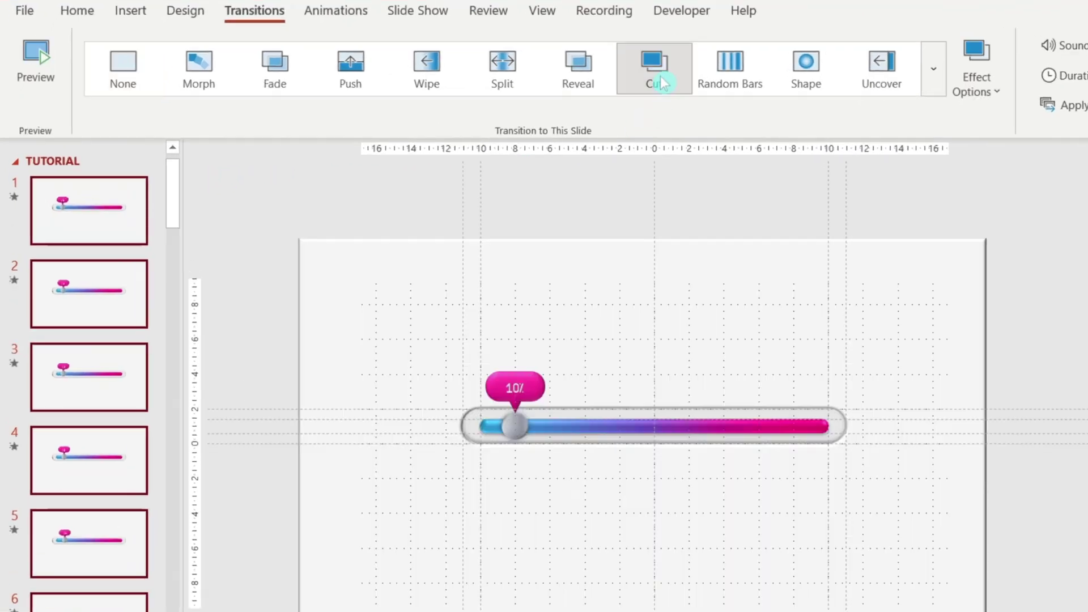
click(659, 78)
double_click(791, 75)
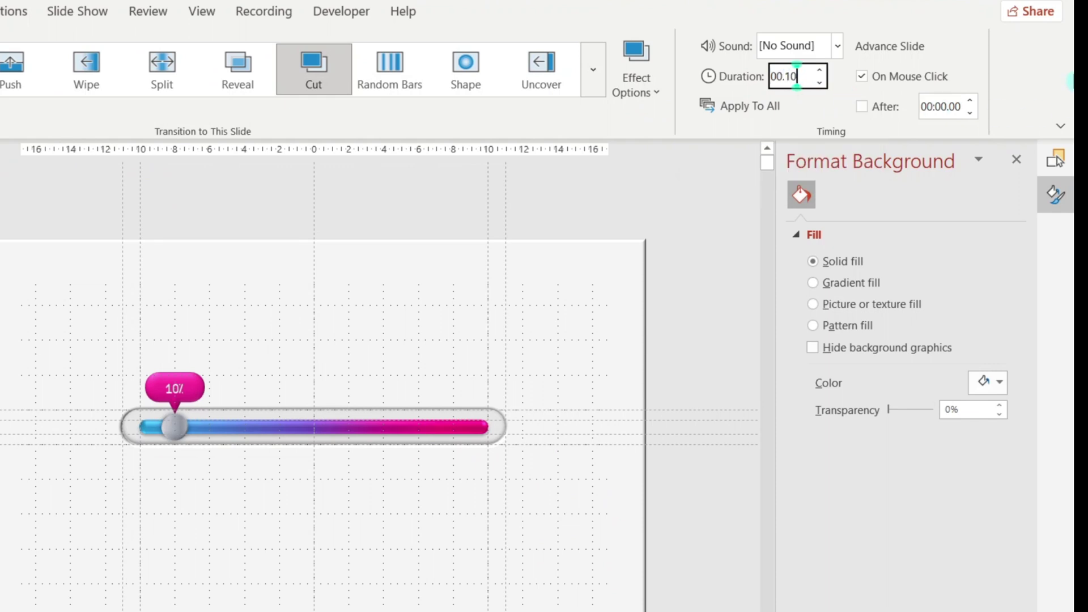
click(919, 82)
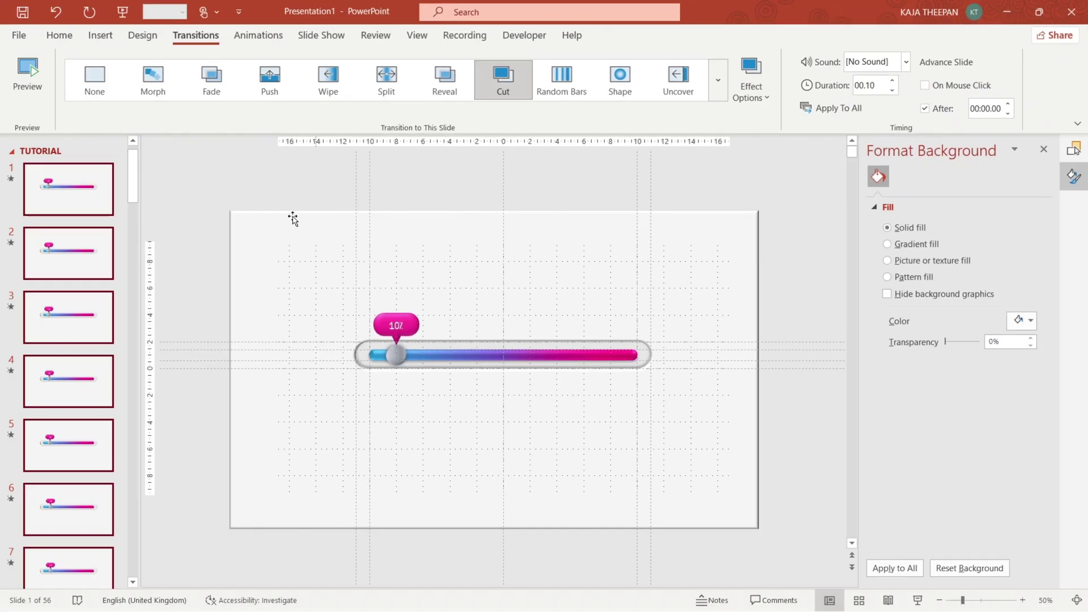
click(60, 204)
key(End)
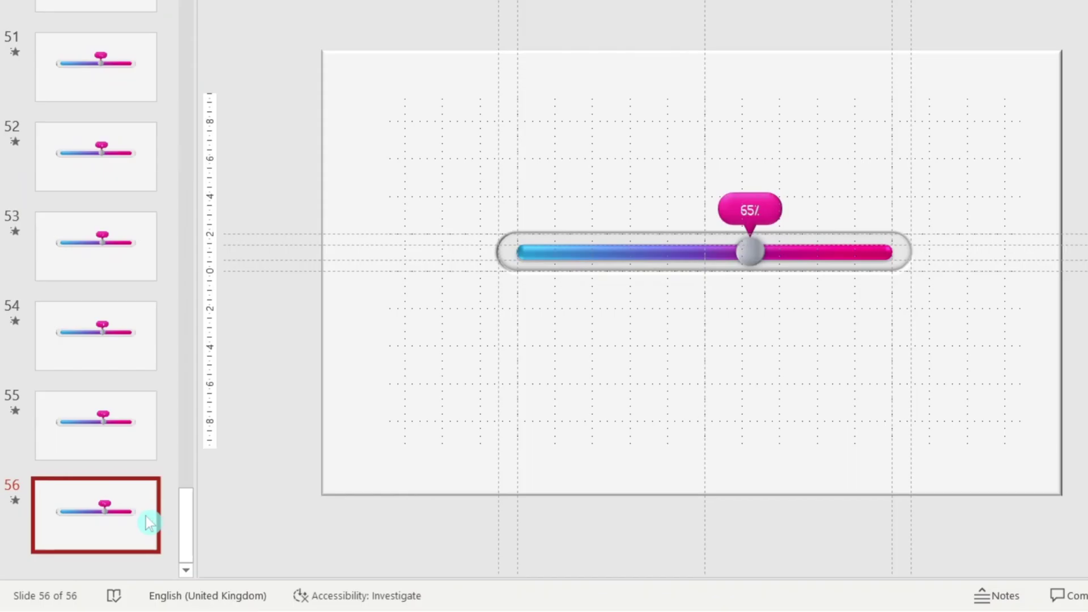